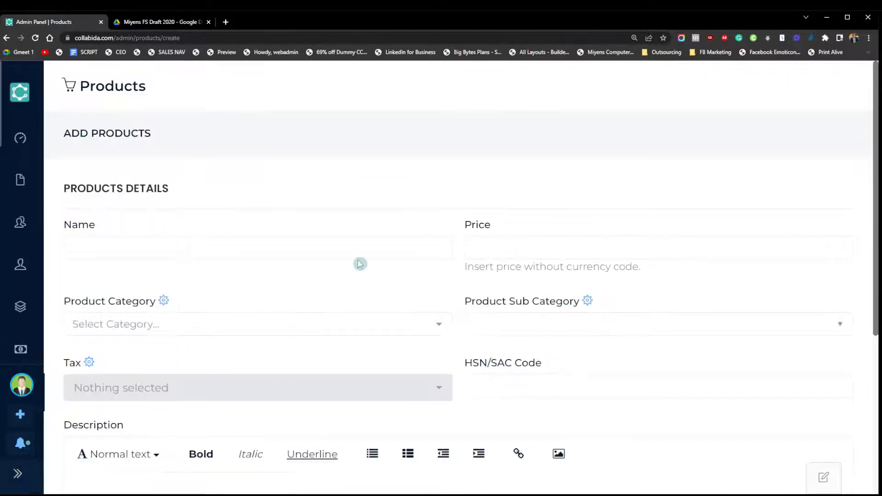
- Enter "Online Course1" as the name of the new product
{"action": "left_click", "coordinate": [156, 250]}
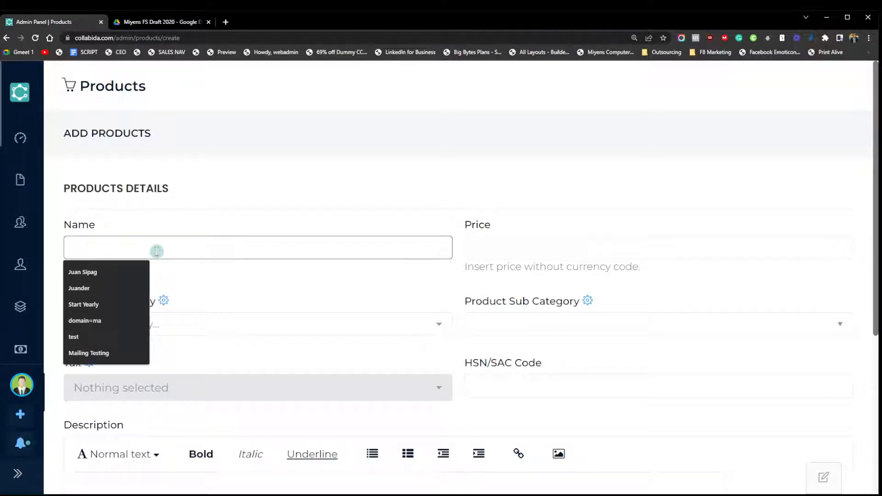
{"action": "left_click", "coordinate": [169, 221]}
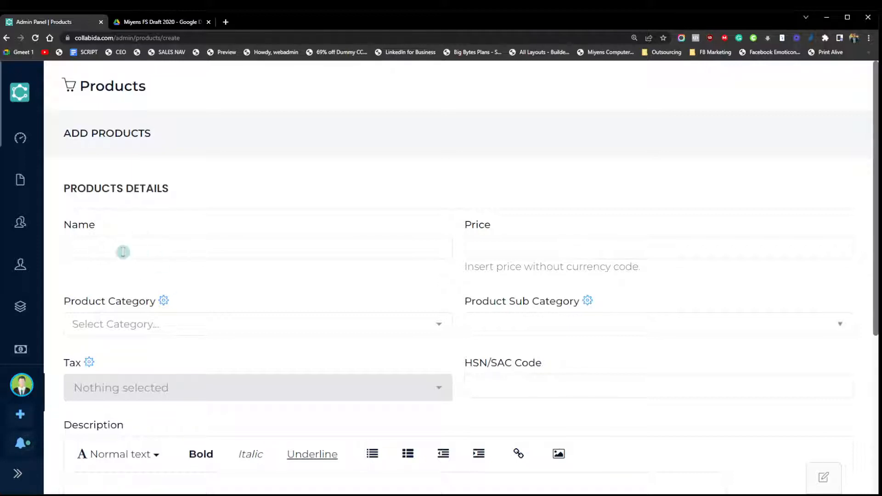
{"action": "left_click", "coordinate": [152, 250]}
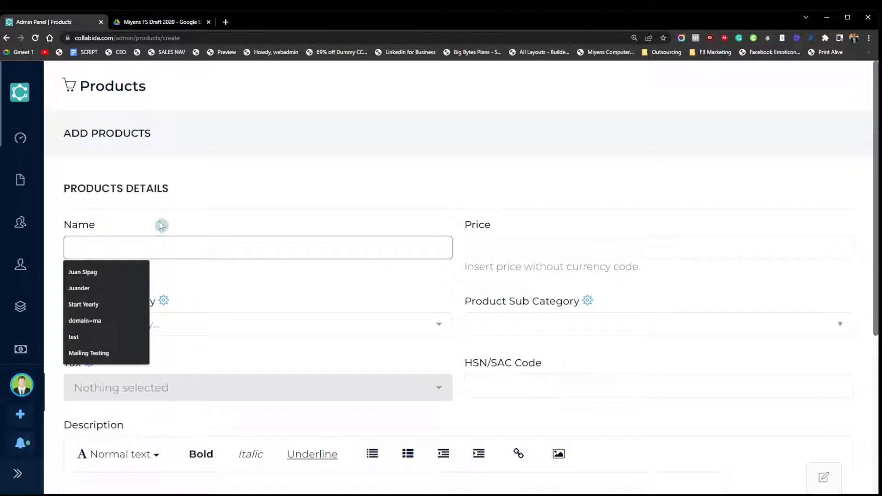
{"action": "type", "text": "Online C"}
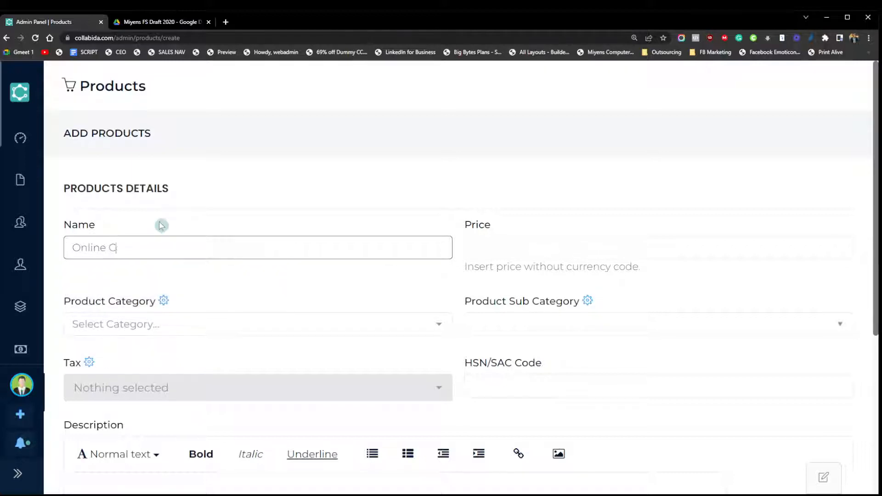
{"action": "type", "text": "ourse1"}
{"action": "left_click", "coordinate": [493, 248]}
{"action": "left_click", "coordinate": [445, 223]}
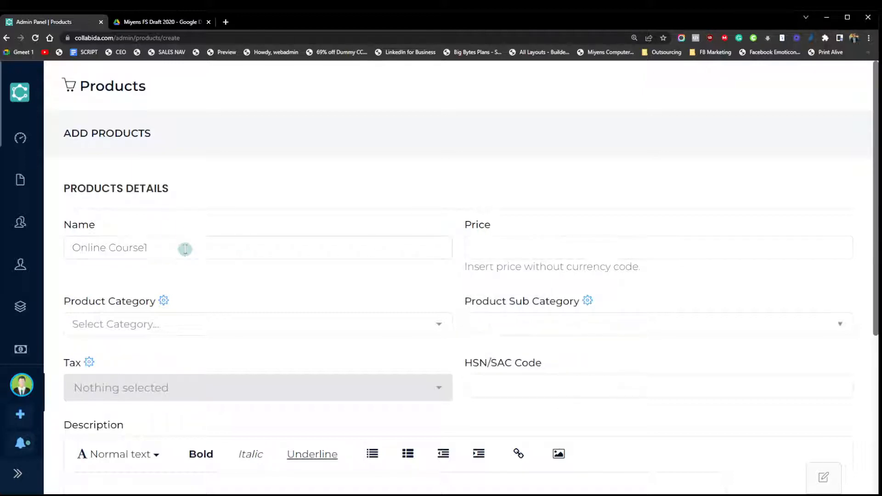
- Replace the product name with "Books" as a trial entry, then clear the name again
{"action": "left_click_drag", "start_coordinate": [186, 249], "coordinate": [55, 250]}
{"action": "key", "text": "BackSpace"}
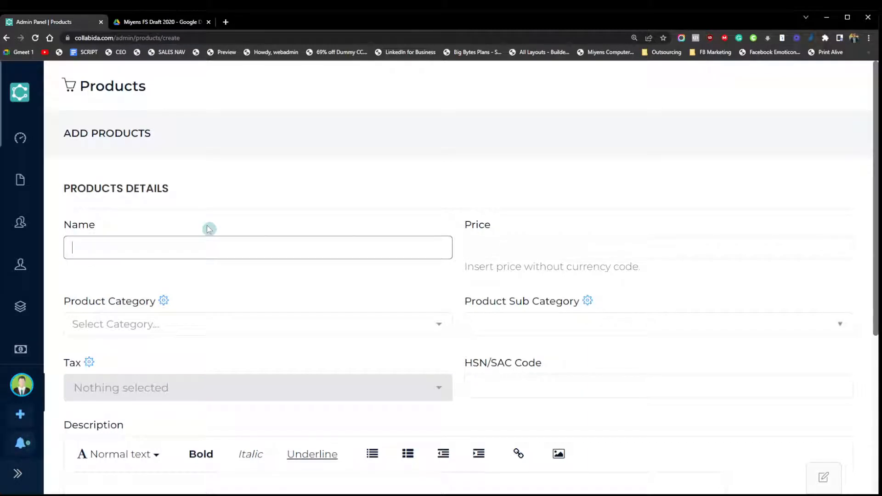
{"action": "type", "text": "BNook"}
{"action": "key", "text": "ctrl+a"}
{"action": "type", "text": "Books"}
{"action": "key", "text": "ctrl+a"}
{"action": "key", "text": "BackSpace"}
- Try "eBooks" and "Training Programs" in turn as the product name, clearing each entry
{"action": "type", "text": "eBooks"}
{"action": "key", "text": "ctrl+a"}
{"action": "key", "text": "BackSpace"}
{"action": "type", "text": "T"}
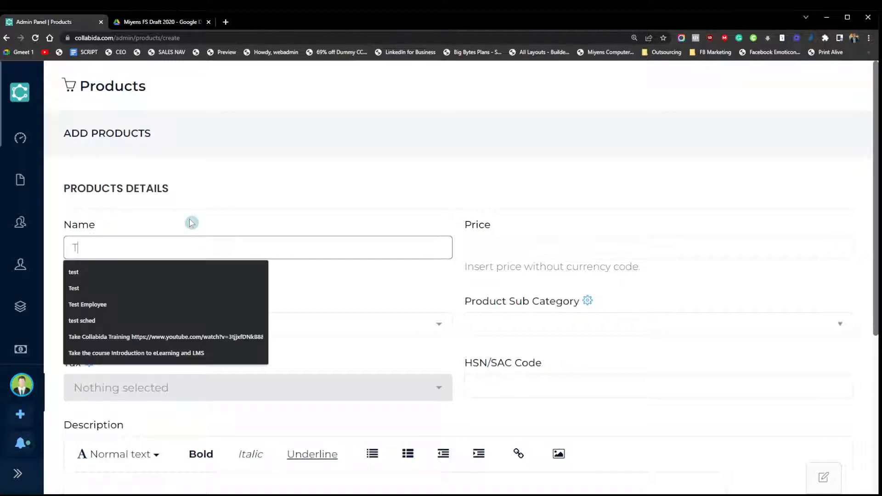
{"action": "type", "text": "raining Programs"}
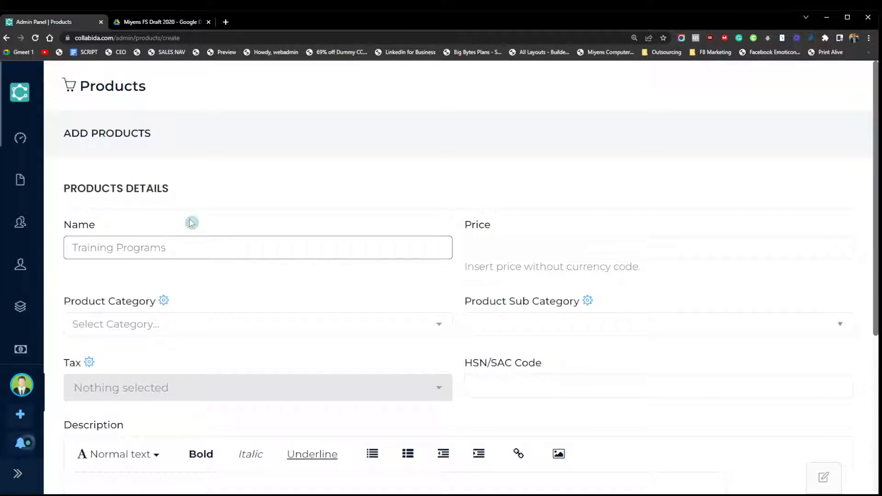
{"action": "key", "text": "ctrl+a"}
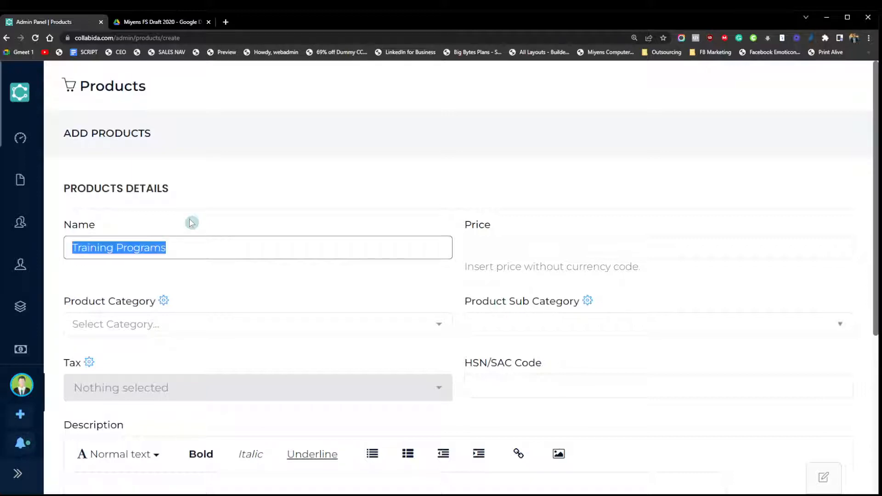
{"action": "key", "text": "BackSpace"}
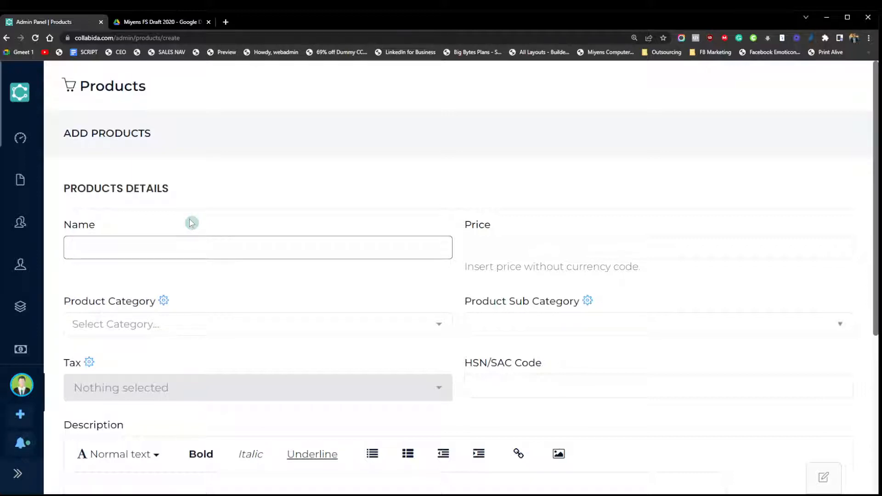
- Name the product "Consultation Service One" and set its price to 10000
{"action": "type", "text": "Consultation Service"}
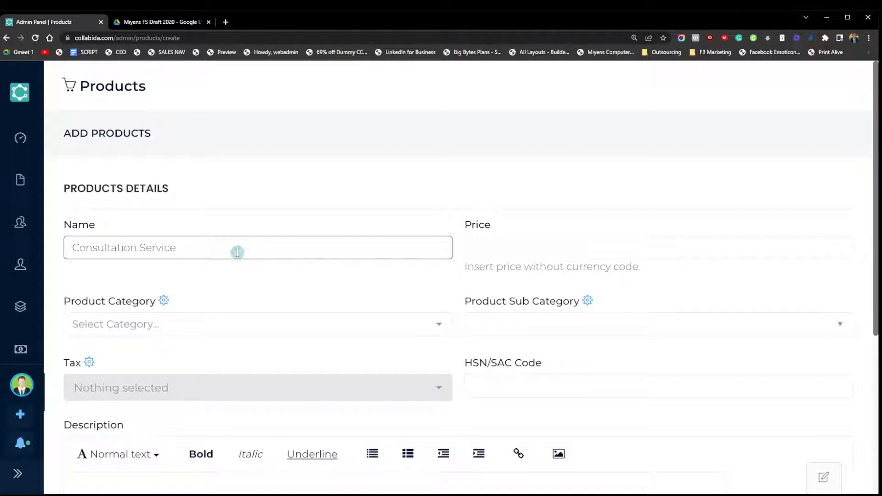
{"action": "type", "text": "One"}
{"action": "left_click", "coordinate": [547, 249]}
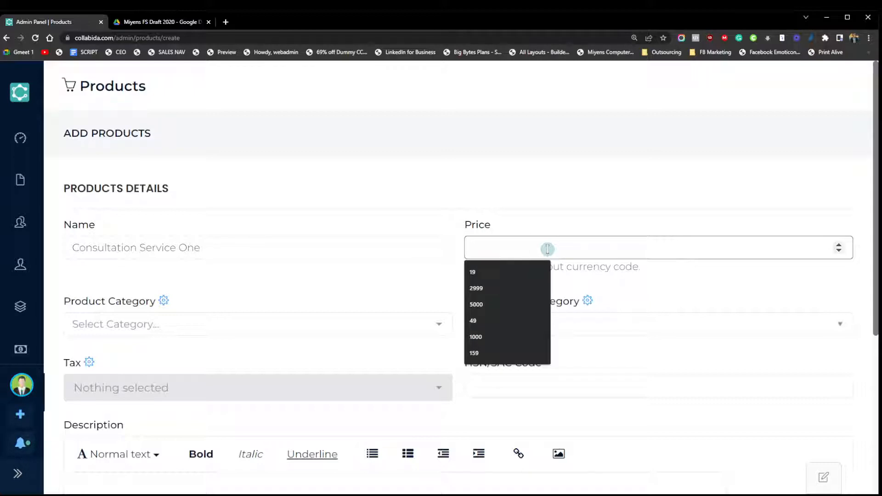
{"action": "type", "text": "10000"}
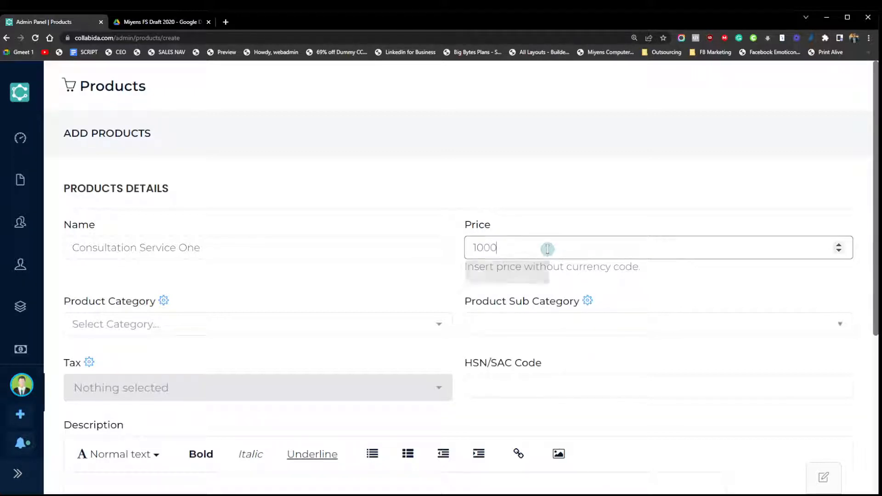
{"action": "left_click", "coordinate": [399, 220]}
- Check the existing product categories, then add and save a new category named "Consultation Services"
{"action": "scroll", "coordinate": [393, 224], "scroll_direction": "down", "scroll_amount": 3}
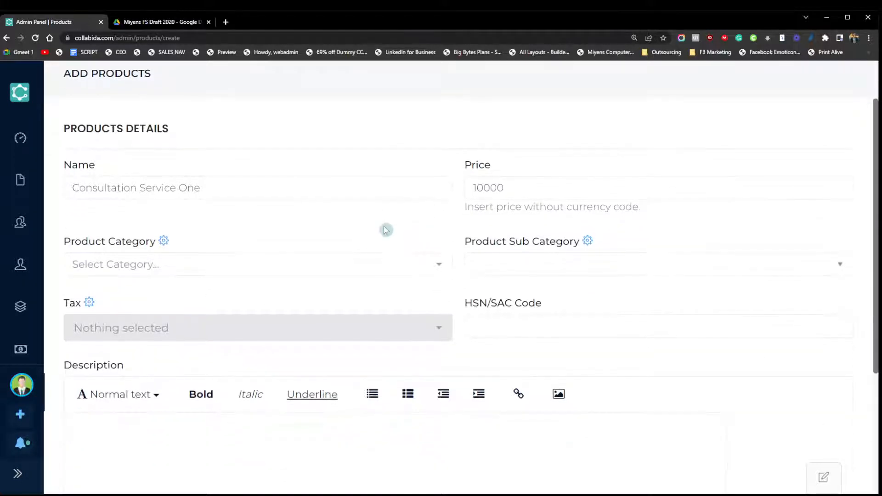
{"action": "left_click", "coordinate": [201, 209]}
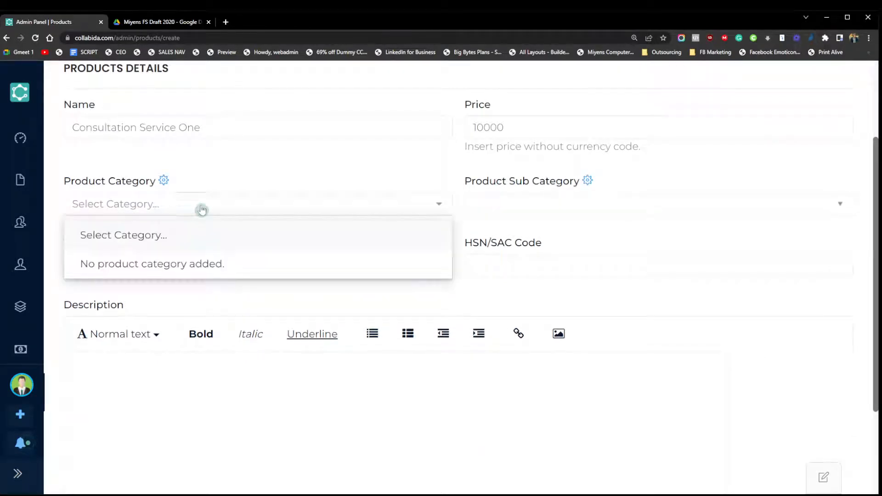
{"action": "left_click", "coordinate": [217, 181]}
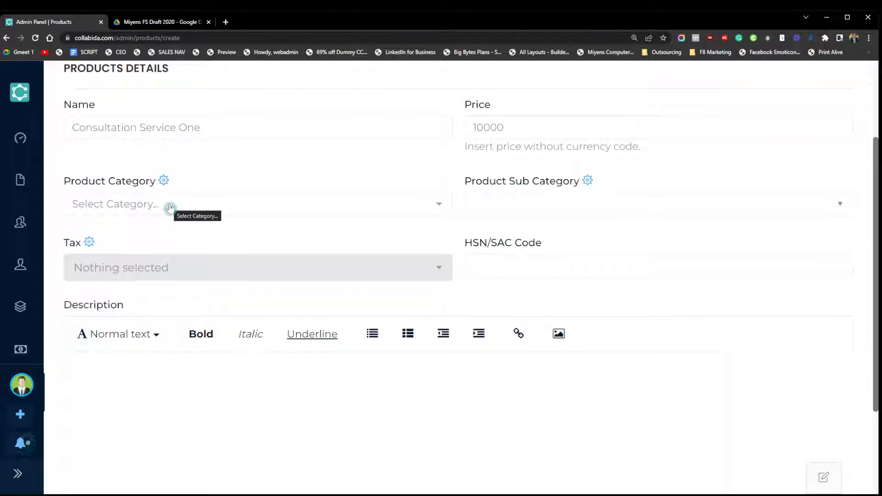
{"action": "scroll", "coordinate": [183, 230], "scroll_direction": "up", "scroll_amount": 1}
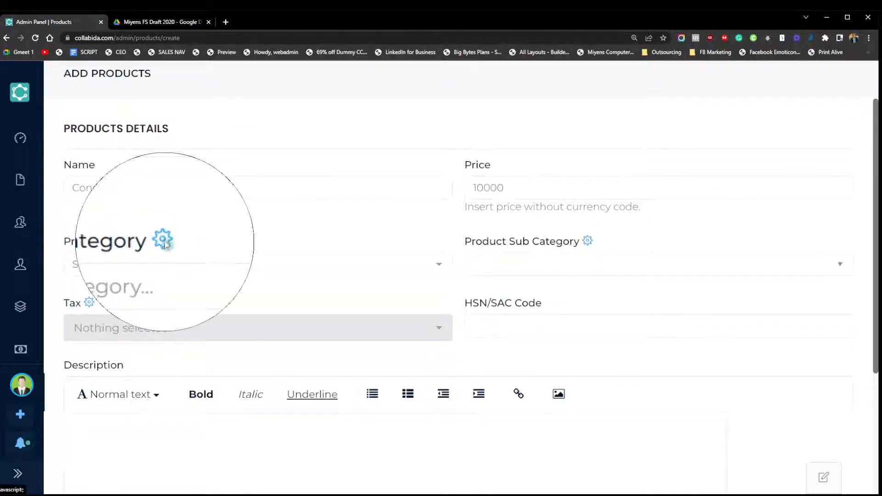
{"action": "left_click", "coordinate": [164, 243]}
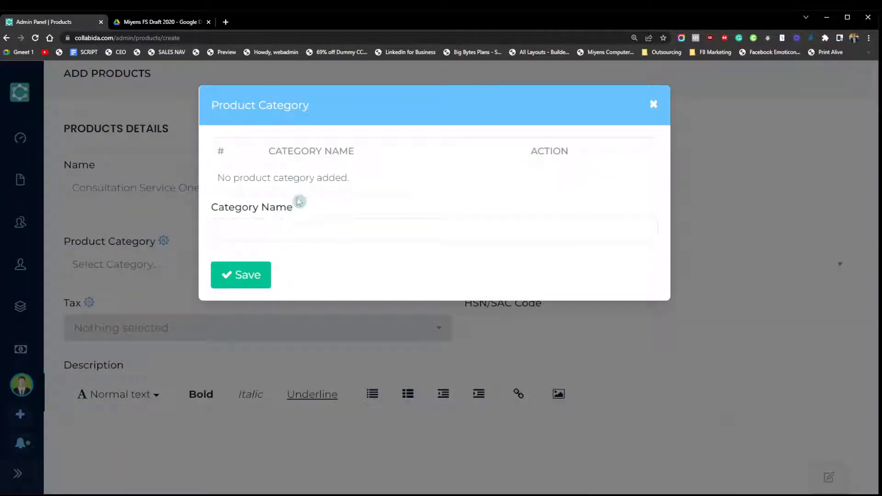
{"action": "left_click", "coordinate": [276, 223]}
{"action": "type", "text": "Con"}
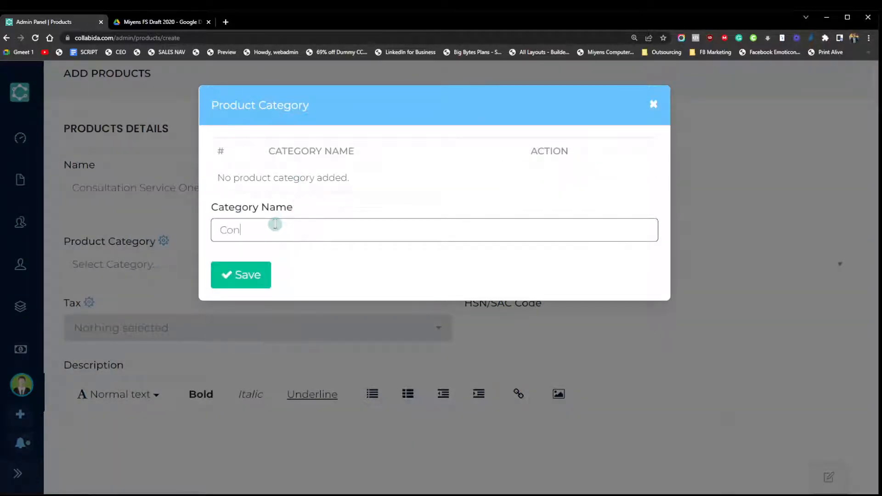
{"action": "type", "text": "sultation Services"}
{"action": "left_click", "coordinate": [265, 275]}
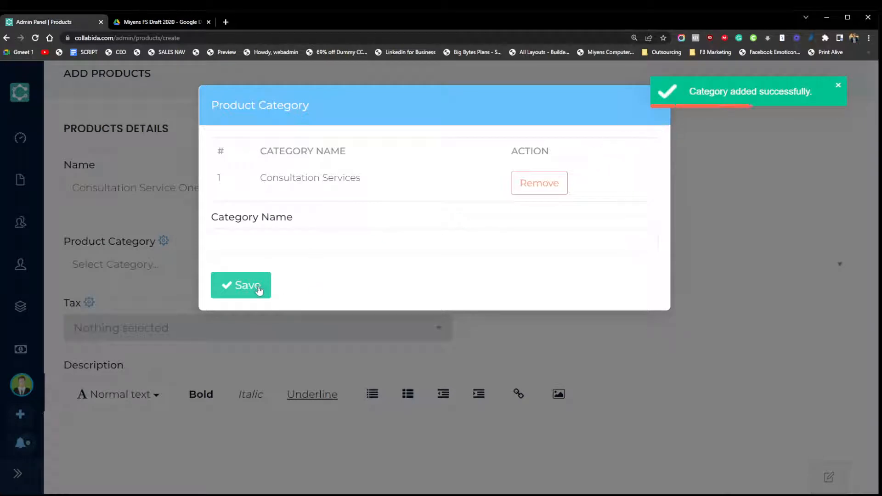
- Add and save a second product category named "Food Menu"
{"action": "left_click", "coordinate": [301, 245]}
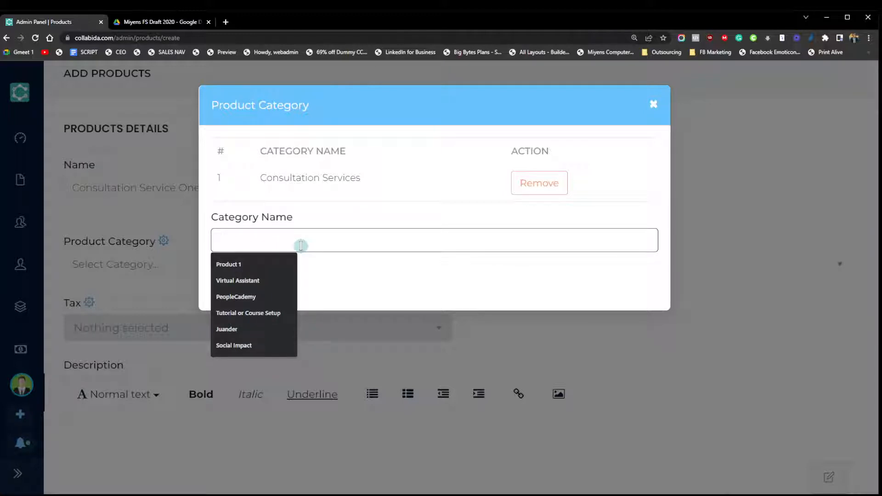
{"action": "type", "text": "Food Men"}
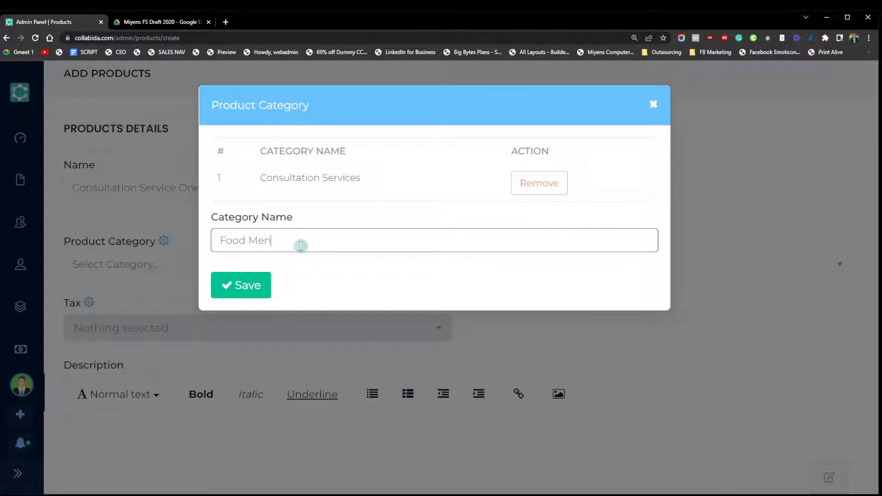
{"action": "type", "text": "u"}
{"action": "left_click", "coordinate": [249, 290]}
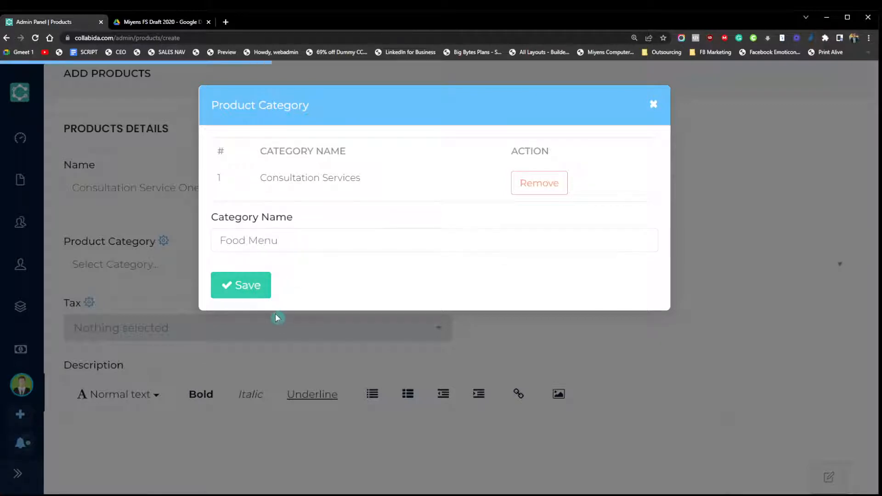
- Add and save a third product category named "Physical Products"
{"action": "left_click", "coordinate": [283, 281]}
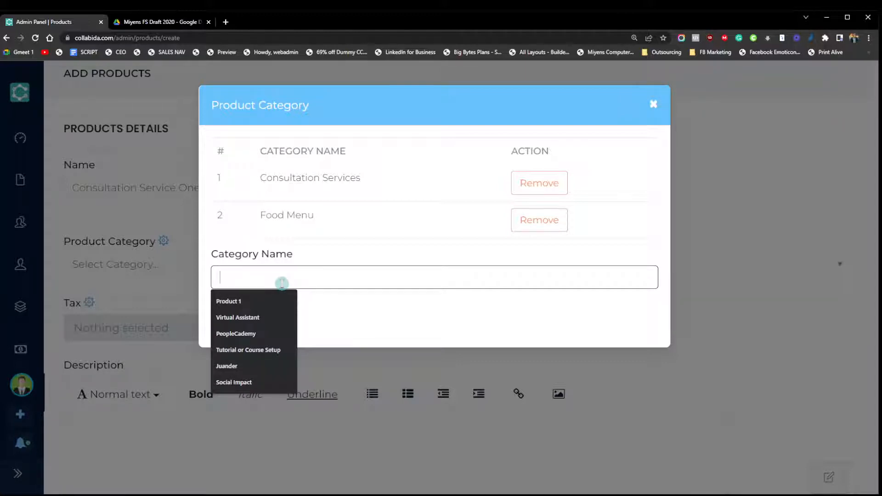
{"action": "type", "text": "Physi"}
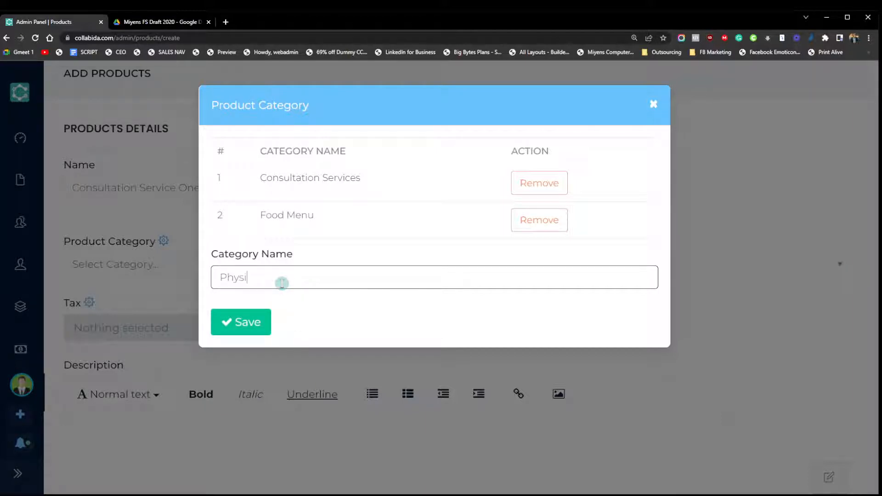
{"action": "type", "text": "cal Products"}
{"action": "left_click", "coordinate": [248, 331]}
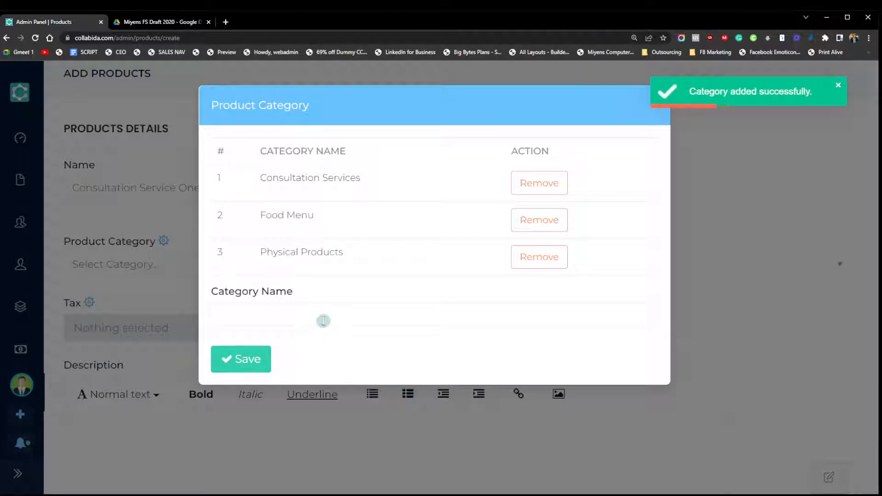
- Add and save a product category named "Virtual Products" and close the category manager
{"action": "left_click", "coordinate": [324, 319]}
{"action": "type", "text": "Vir"}
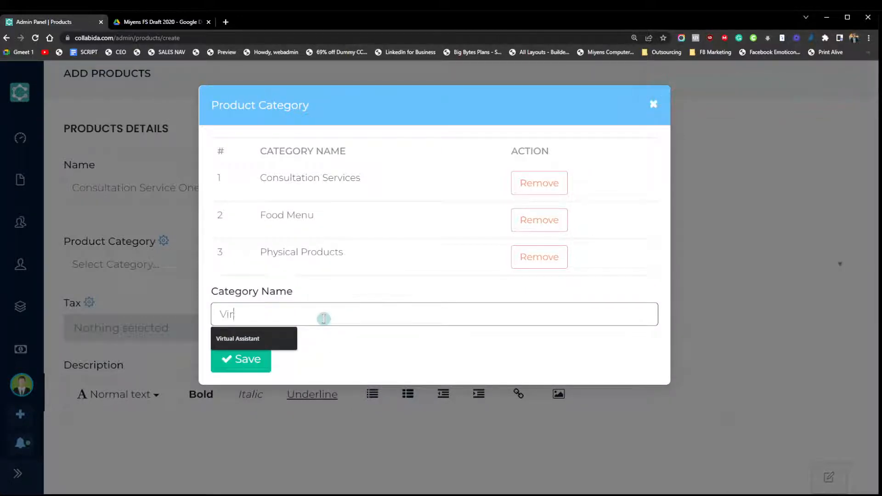
{"action": "type", "text": "tual P"}
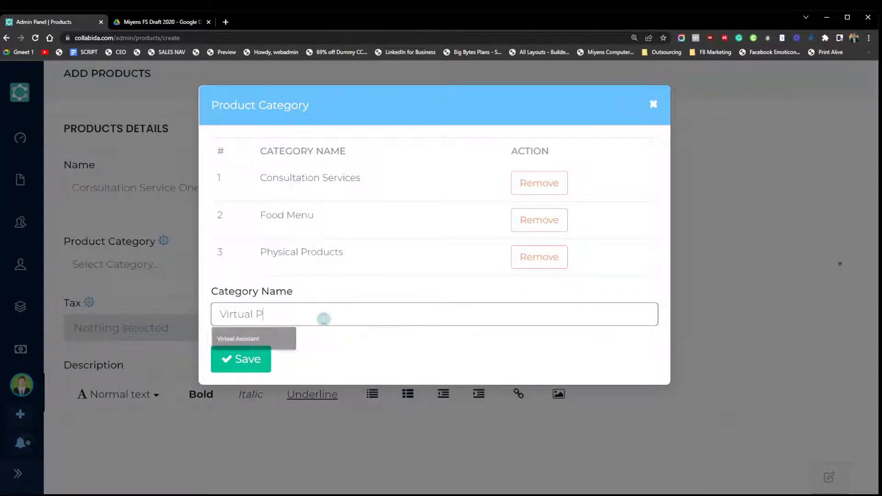
{"action": "type", "text": "roducts"}
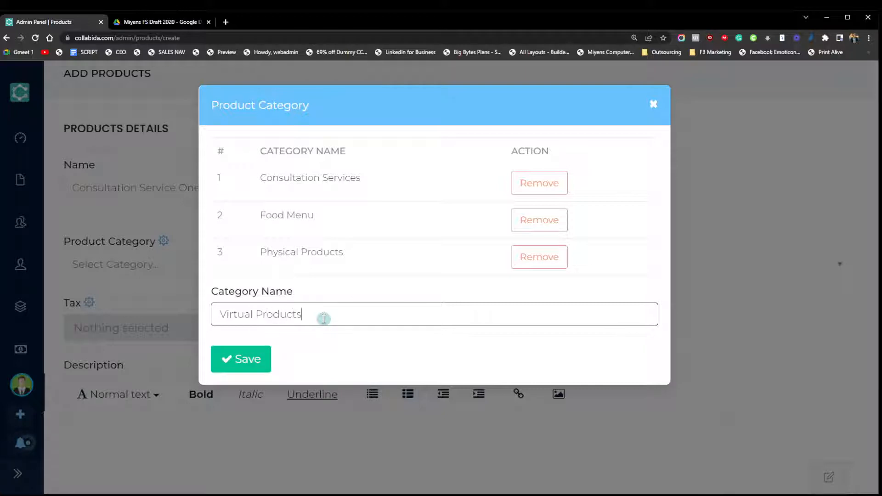
{"action": "left_click", "coordinate": [244, 360]}
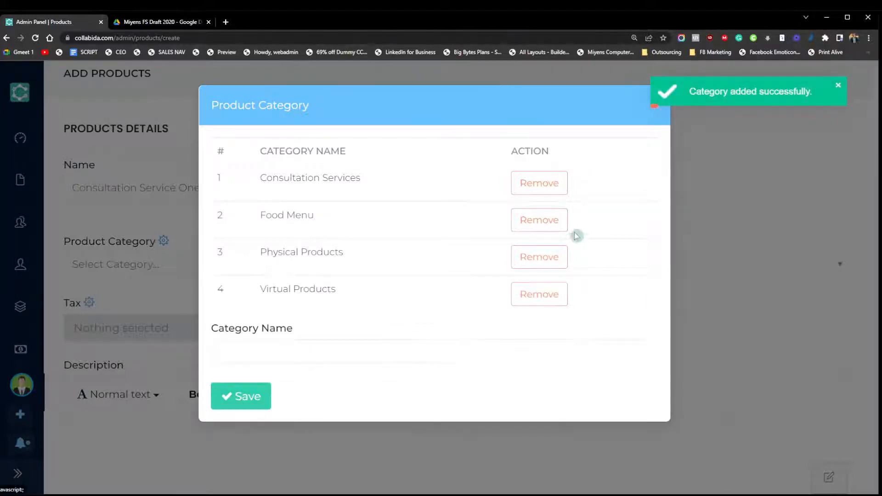
{"action": "left_click", "coordinate": [654, 104]}
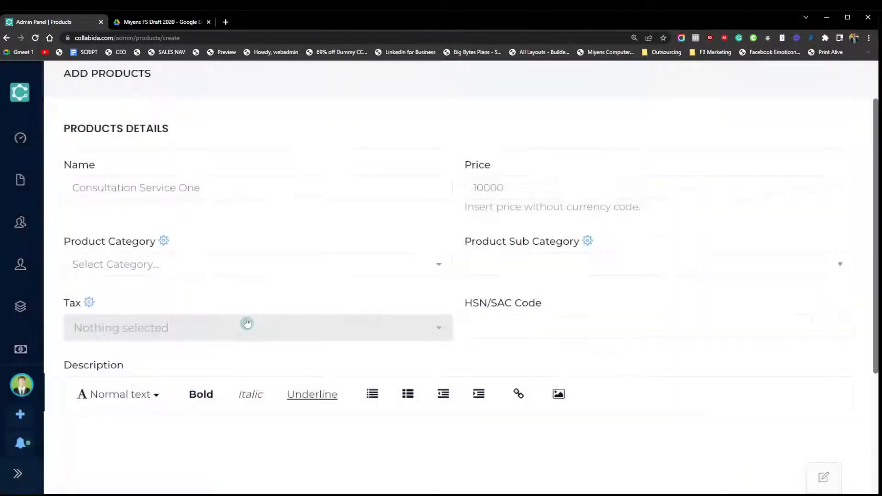
- Replace the product's name with "Digitalization"
{"action": "double_click", "coordinate": [189, 190]}
{"action": "triple_click", "coordinate": [262, 195]}
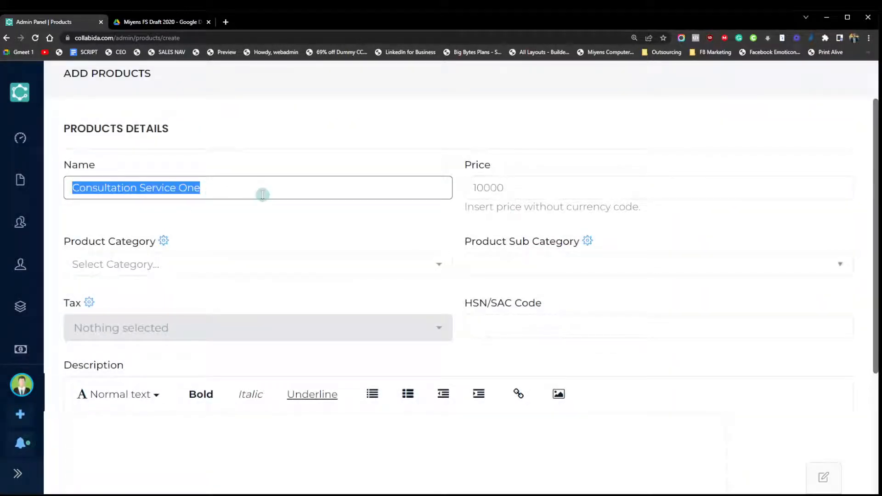
{"action": "type", "text": "D"}
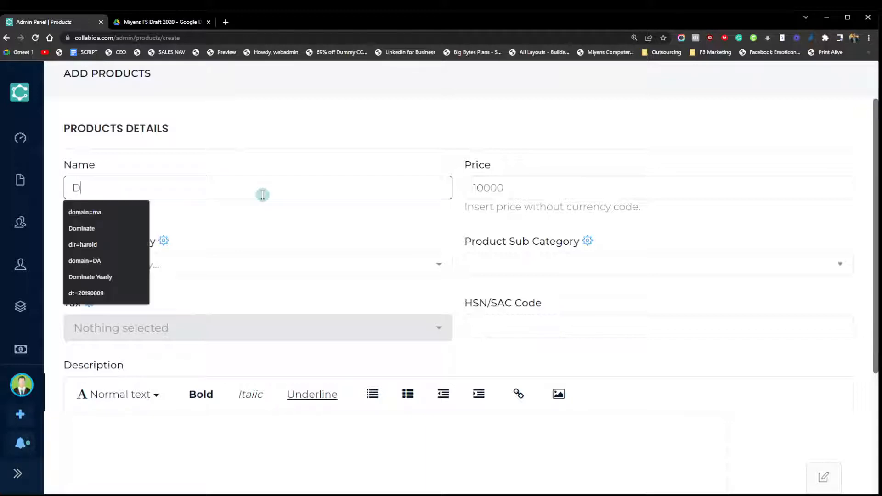
{"action": "type", "text": "igitalization"}
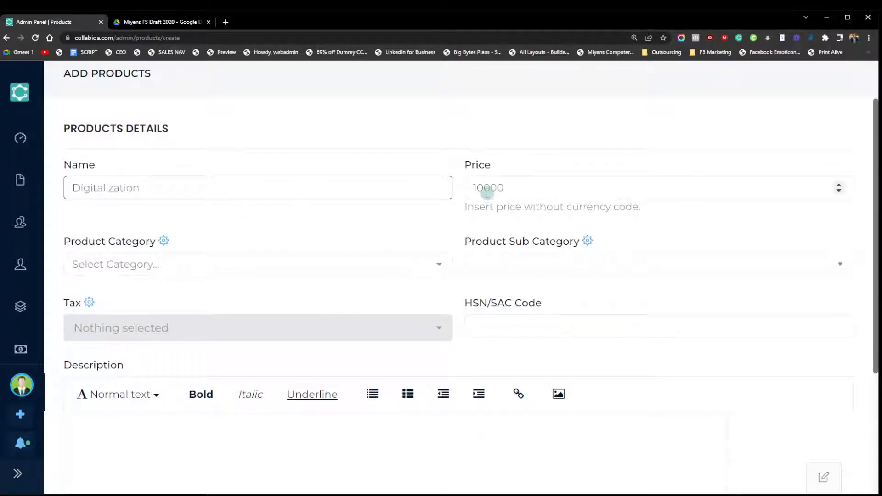
- Set the product category to Consultation Services and check which sub categories are available for it
{"action": "left_click", "coordinate": [199, 272]}
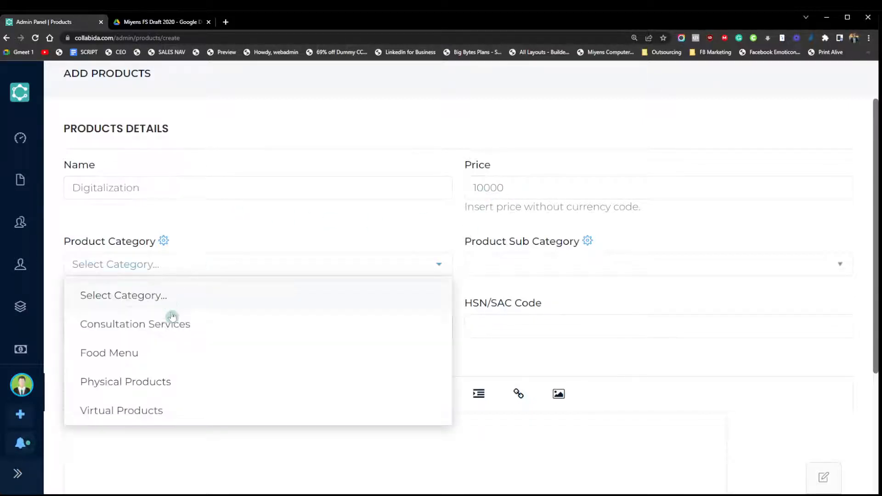
{"action": "left_click", "coordinate": [179, 329]}
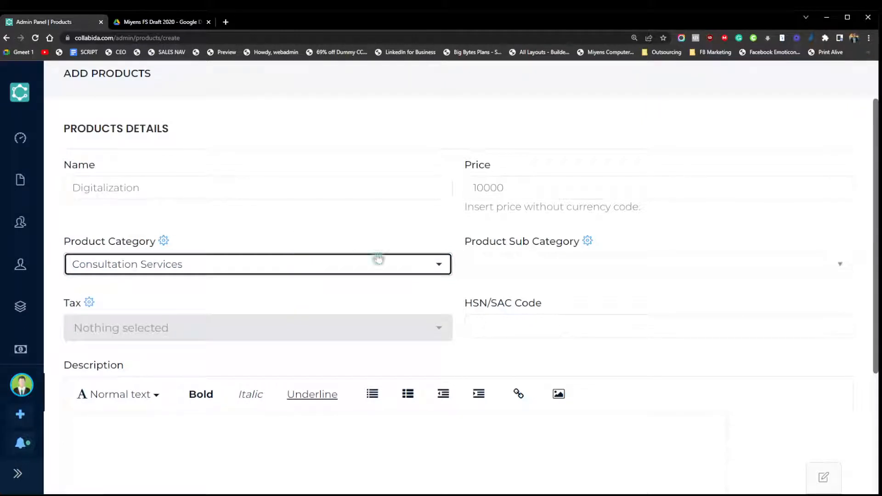
{"action": "left_click", "coordinate": [561, 270]}
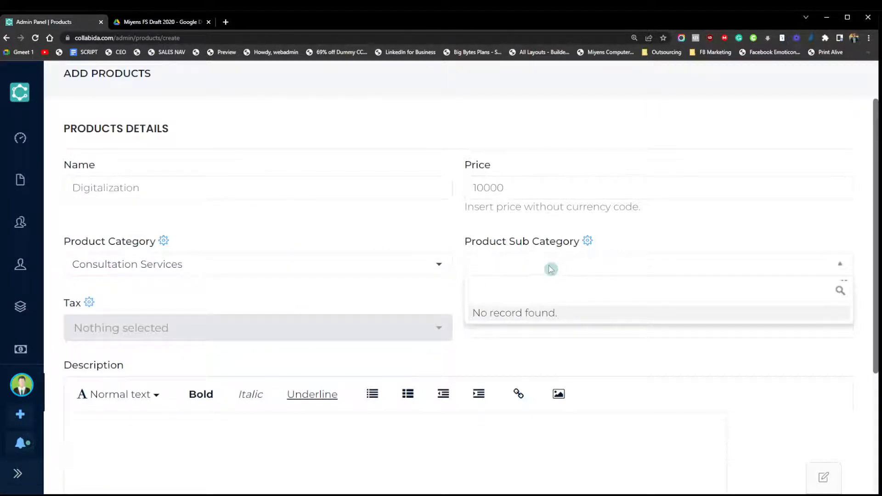
{"action": "left_click", "coordinate": [418, 229]}
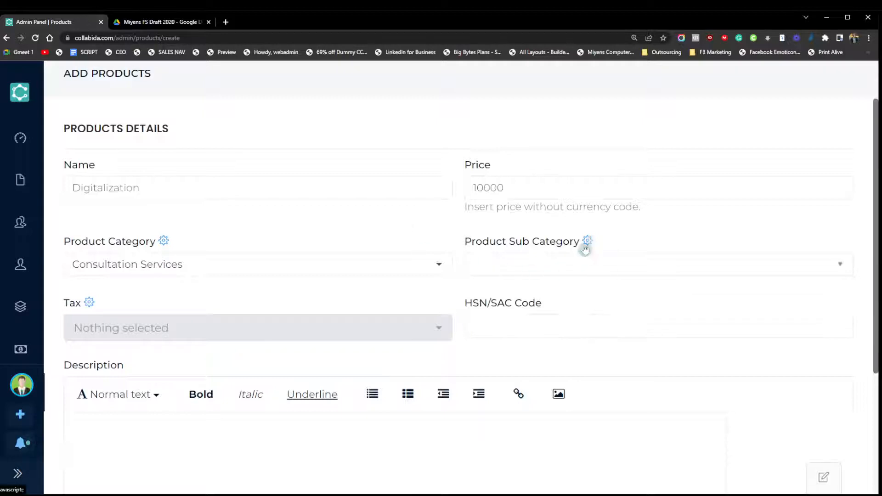
- Examine the tax options offered for the product without selecting one
{"action": "scroll", "coordinate": [191, 342], "scroll_direction": "down", "scroll_amount": 1}
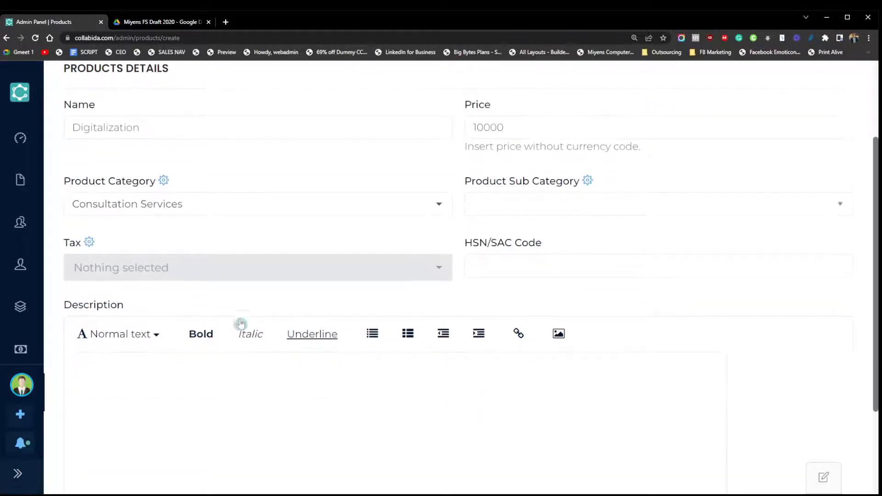
{"action": "left_click", "coordinate": [270, 277]}
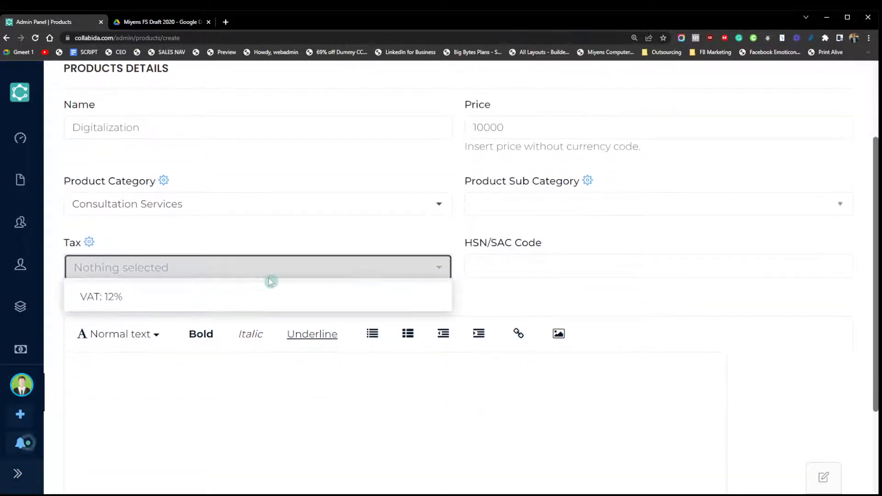
{"action": "left_click", "coordinate": [189, 242]}
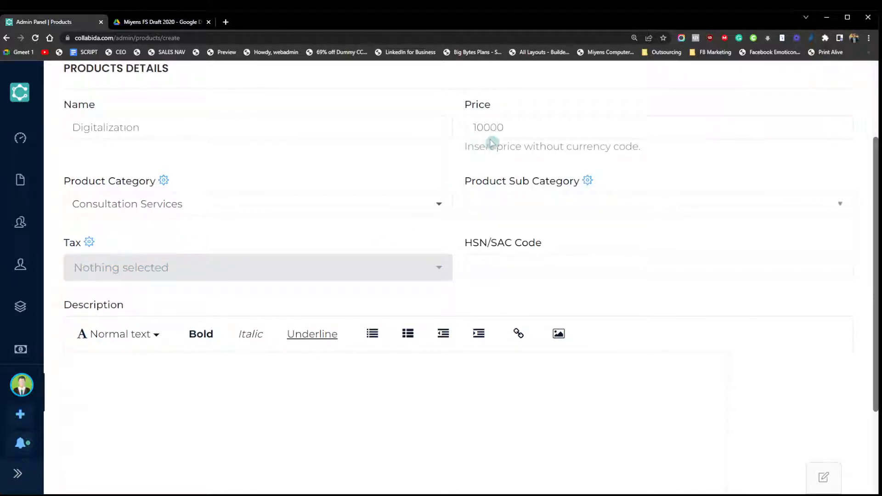
{"action": "scroll", "coordinate": [240, 307], "scroll_direction": "up", "scroll_amount": 1}
{"action": "scroll", "coordinate": [240, 307], "scroll_direction": "up", "scroll_amount": 1}
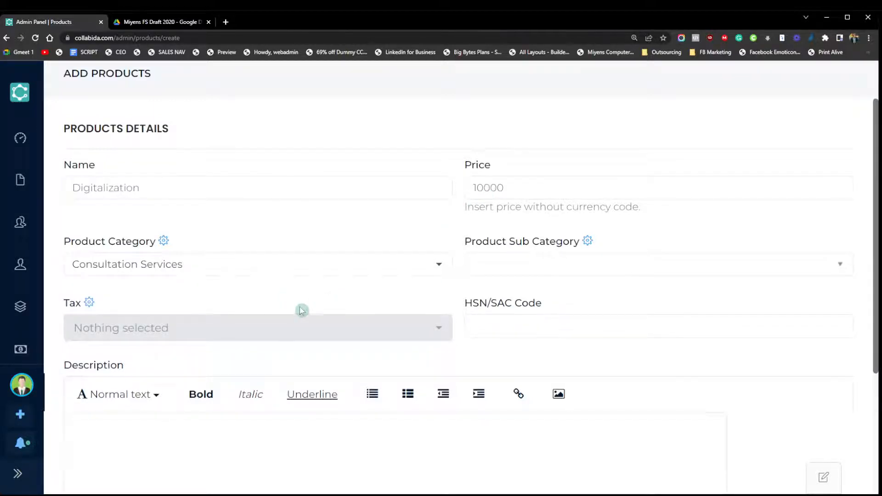
{"action": "scroll", "coordinate": [301, 312], "scroll_direction": "down", "scroll_amount": 1}
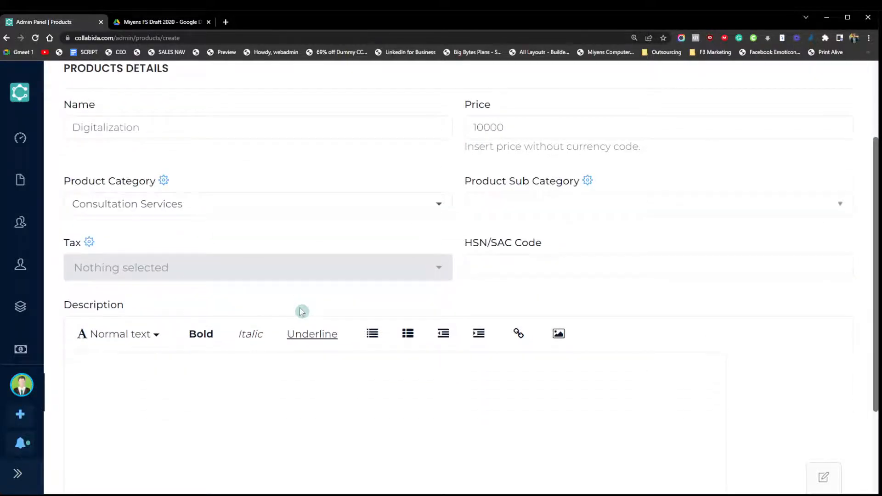
{"action": "left_click", "coordinate": [275, 274]}
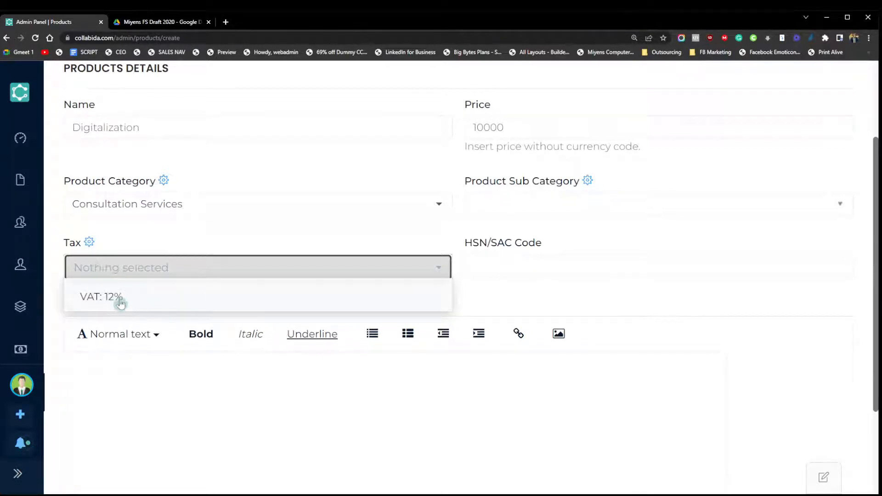
{"action": "left_click", "coordinate": [123, 235]}
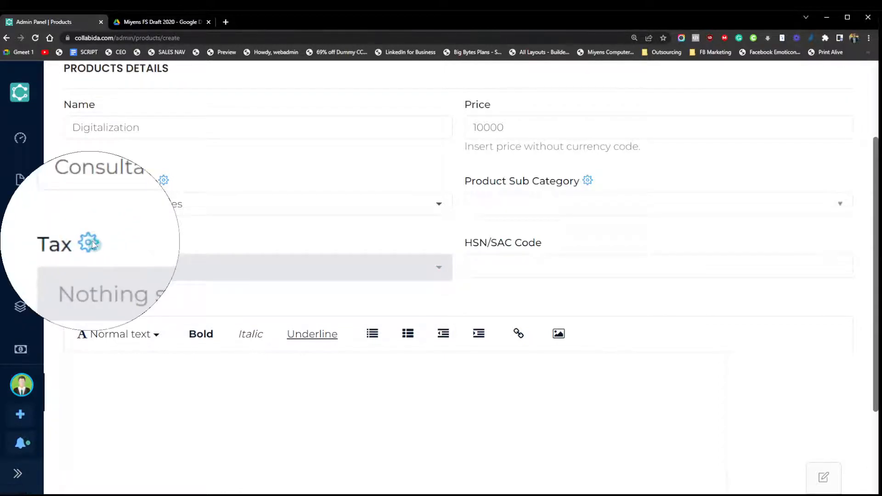
- Review the defined taxes and the name and rate fields in the tax manager, closing it without adding a tax
{"action": "left_click", "coordinate": [89, 242]}
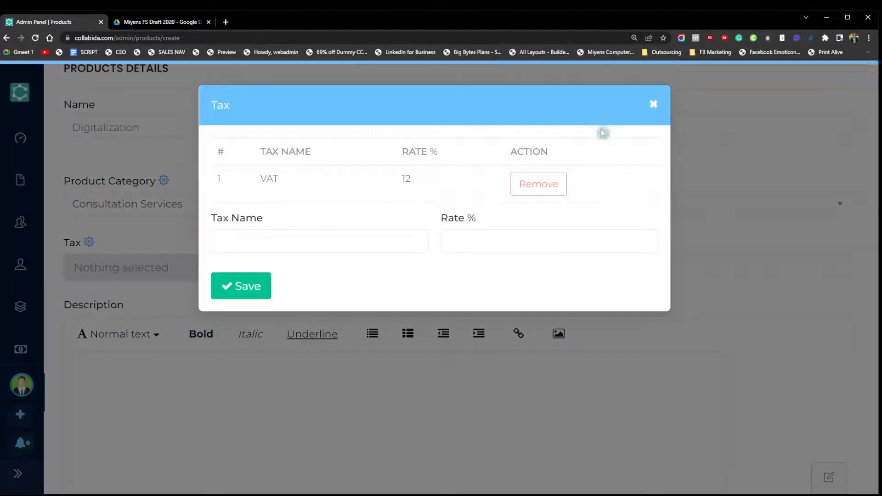
{"action": "left_click", "coordinate": [654, 104]}
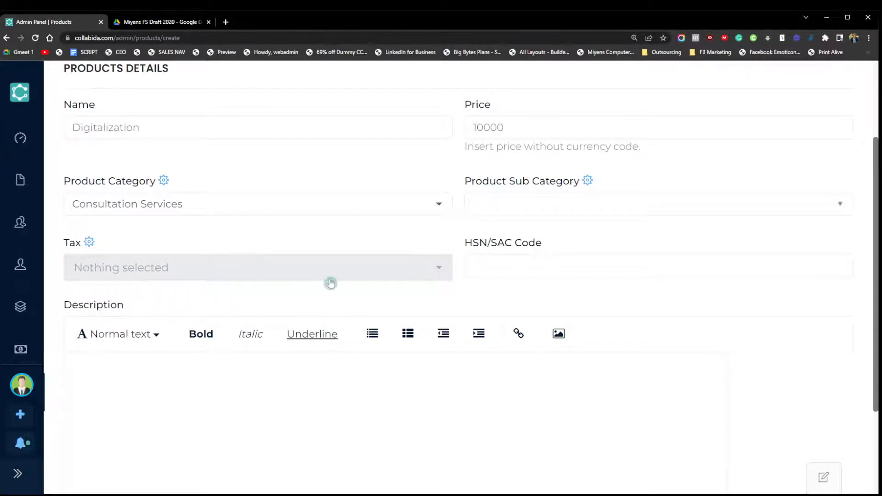
{"action": "scroll", "coordinate": [176, 288], "scroll_direction": "up", "scroll_amount": 2}
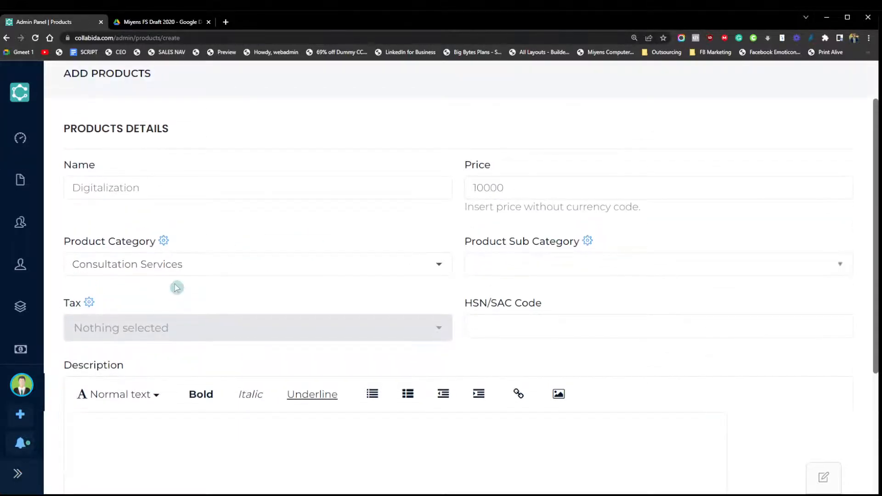
{"action": "scroll", "coordinate": [176, 288], "scroll_direction": "down", "scroll_amount": 3}
{"action": "scroll", "coordinate": [174, 281], "scroll_direction": "up", "scroll_amount": 2}
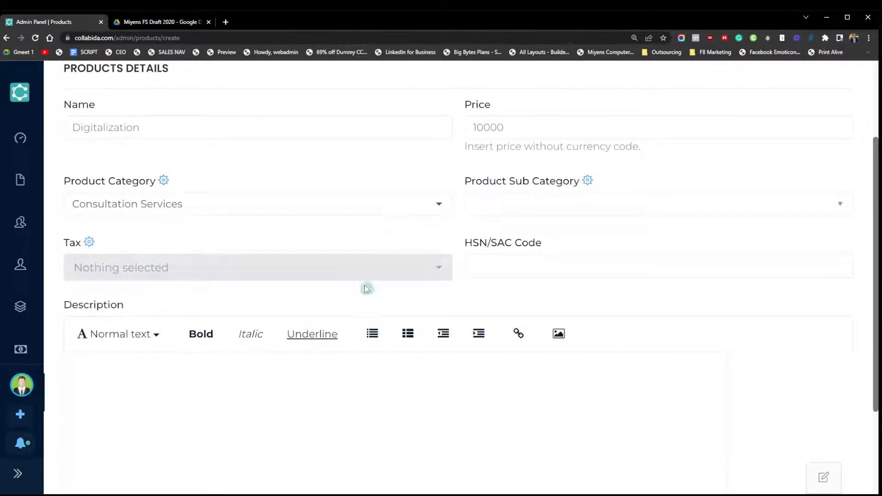
{"action": "left_click", "coordinate": [91, 243]}
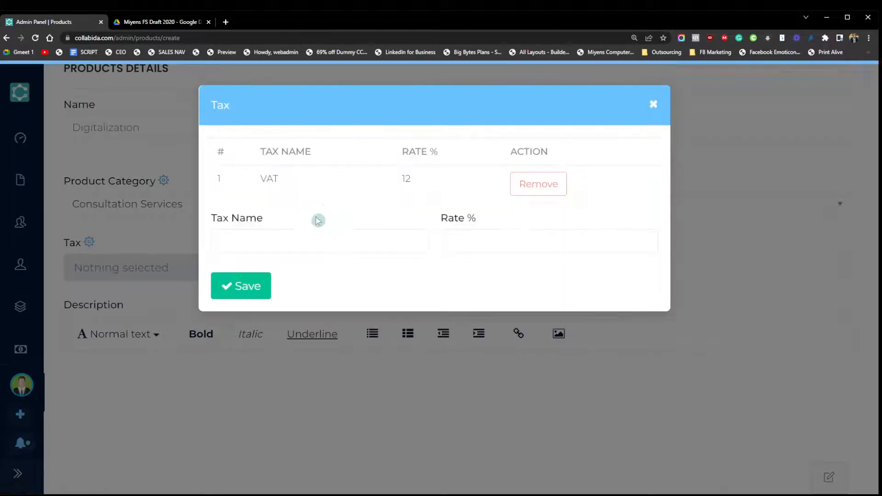
{"action": "left_click", "coordinate": [297, 241]}
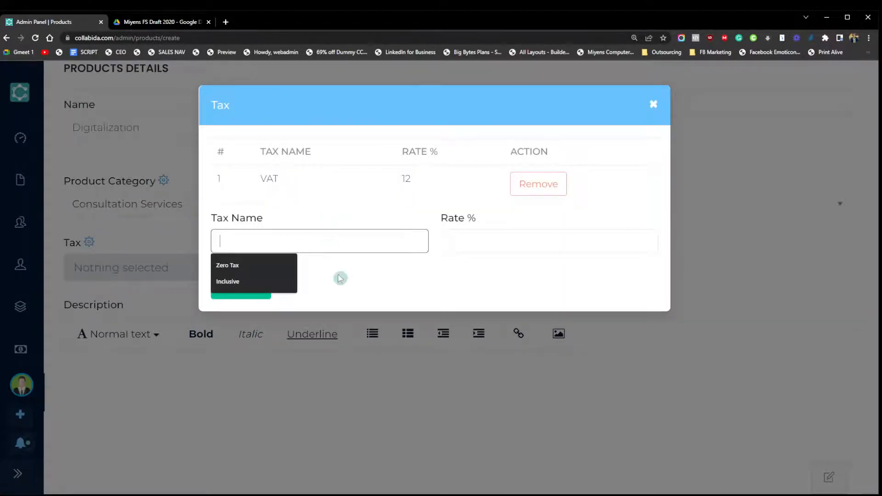
{"action": "left_click", "coordinate": [362, 285]}
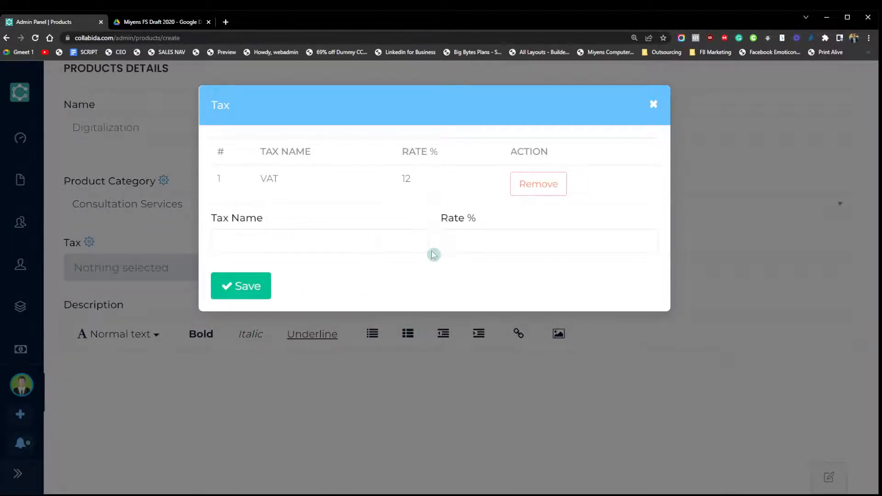
{"action": "left_click", "coordinate": [656, 105]}
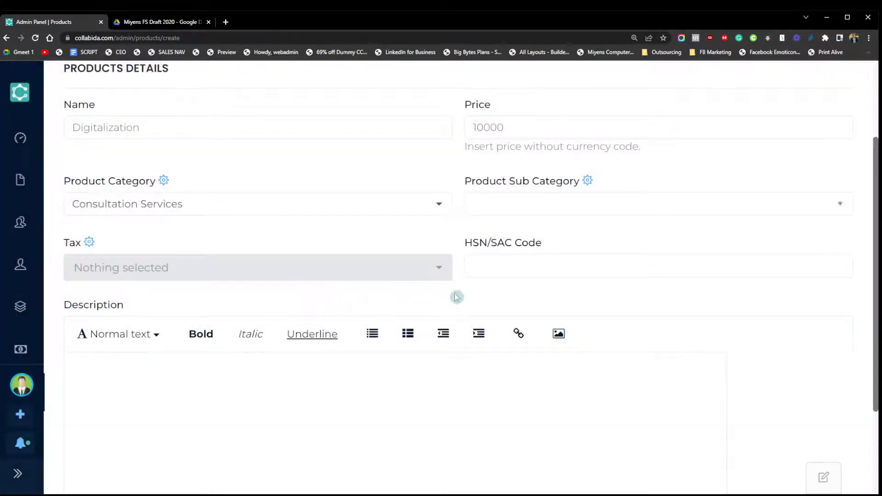
- Examine the HSN/SAC Code field and its suggested entries, leaving the field empty
{"action": "left_click", "coordinate": [485, 265]}
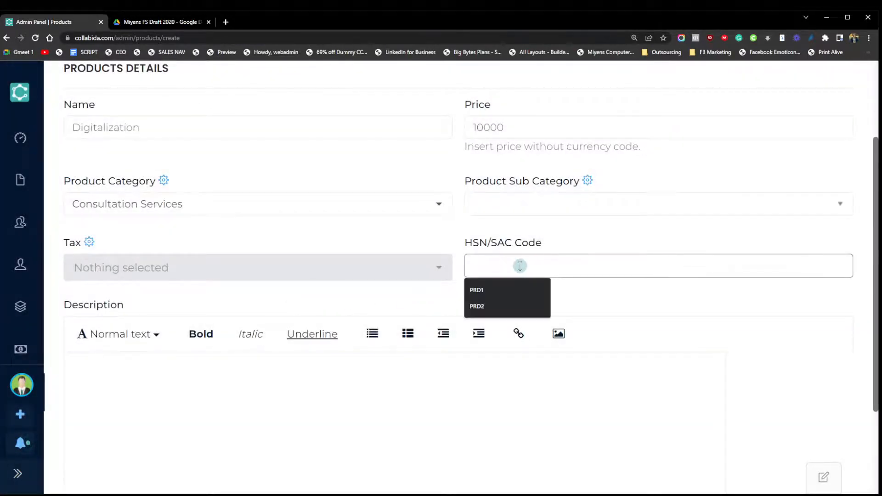
{"action": "left_click", "coordinate": [555, 245]}
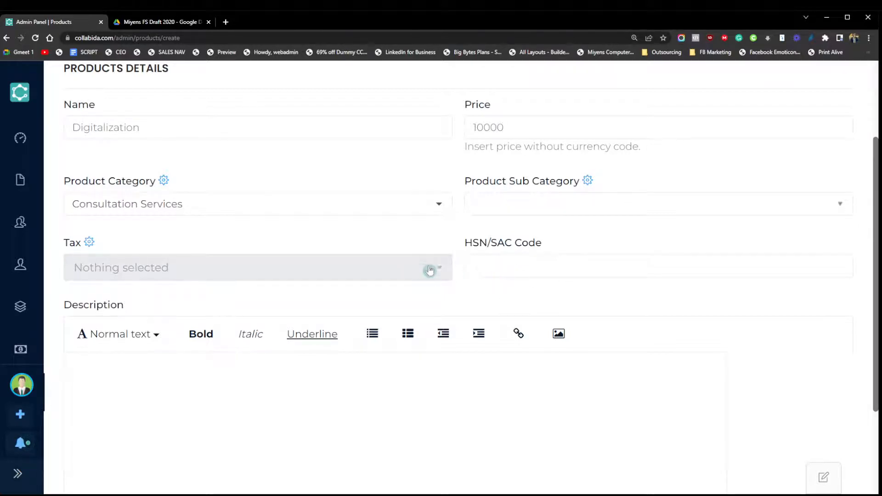
{"action": "left_click", "coordinate": [478, 274]}
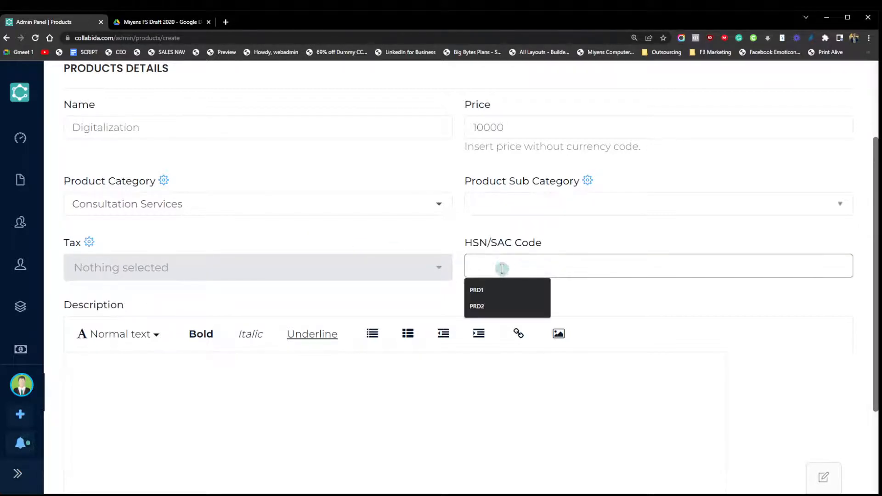
{"action": "left_click", "coordinate": [548, 241]}
{"action": "left_click_drag", "start_coordinate": [463, 243], "coordinate": [599, 238]}
{"action": "left_click", "coordinate": [514, 299]}
- Enter "Digitalization services" as the product description, reusing the text of the product name
{"action": "scroll", "coordinate": [472, 304], "scroll_direction": "down", "scroll_amount": 1}
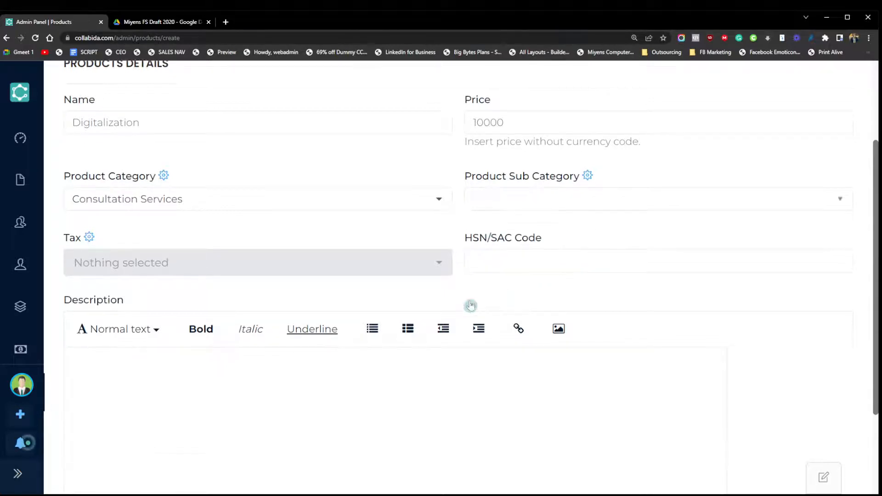
{"action": "left_click", "coordinate": [218, 379]}
{"action": "scroll", "coordinate": [239, 377], "scroll_direction": "down", "scroll_amount": 1}
{"action": "scroll", "coordinate": [243, 377], "scroll_direction": "up", "scroll_amount": 3}
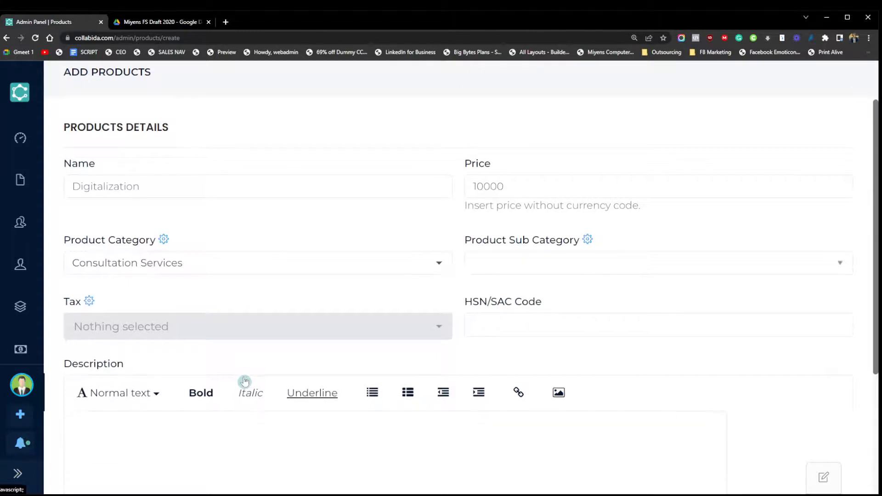
{"action": "scroll", "coordinate": [244, 377], "scroll_direction": "down", "scroll_amount": 2}
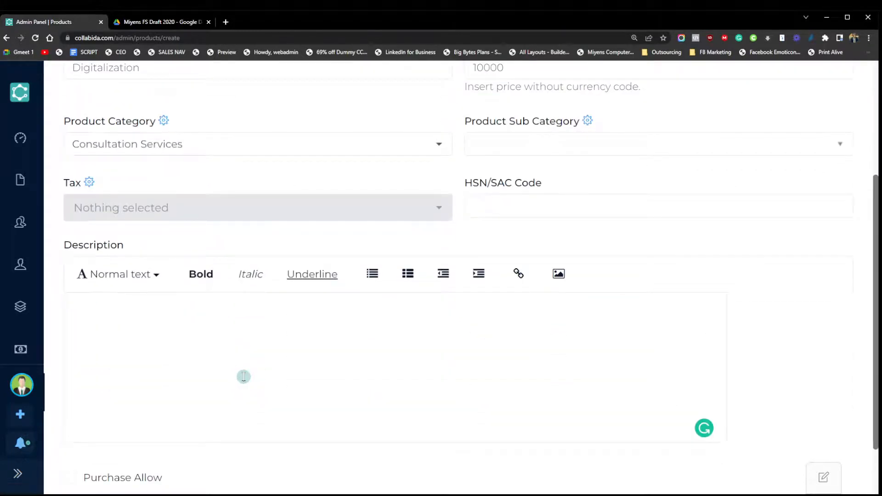
{"action": "scroll", "coordinate": [243, 376], "scroll_direction": "up", "scroll_amount": 3}
{"action": "double_click", "coordinate": [144, 189]}
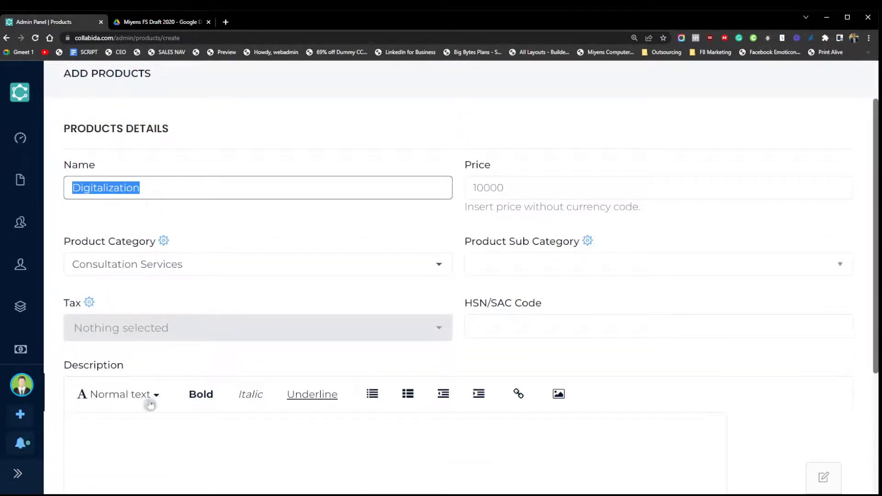
{"action": "key", "text": "ctrl+c"}
{"action": "left_click", "coordinate": [138, 440]}
{"action": "key", "text": "ctrl+v"}
{"action": "type", "text": "s"}
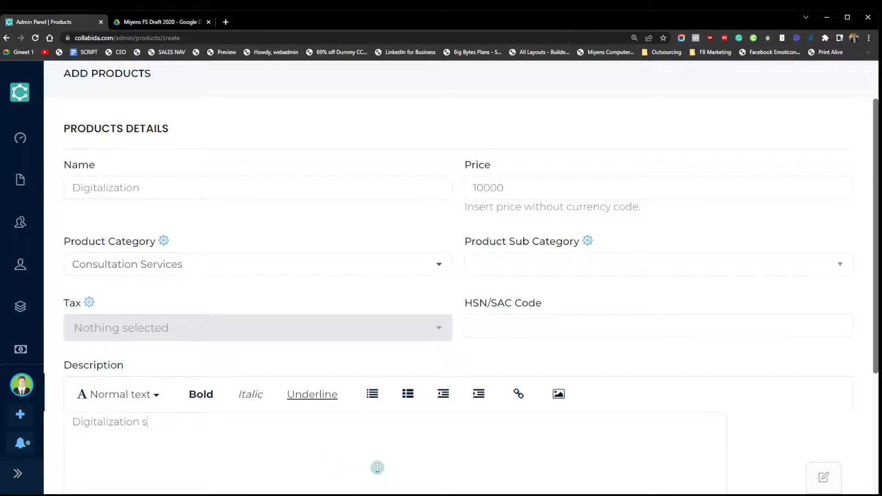
{"action": "type", "text": "ervices"}
- Enable the Purchase Allow option for the product
{"action": "scroll", "coordinate": [378, 467], "scroll_direction": "down", "scroll_amount": 4}
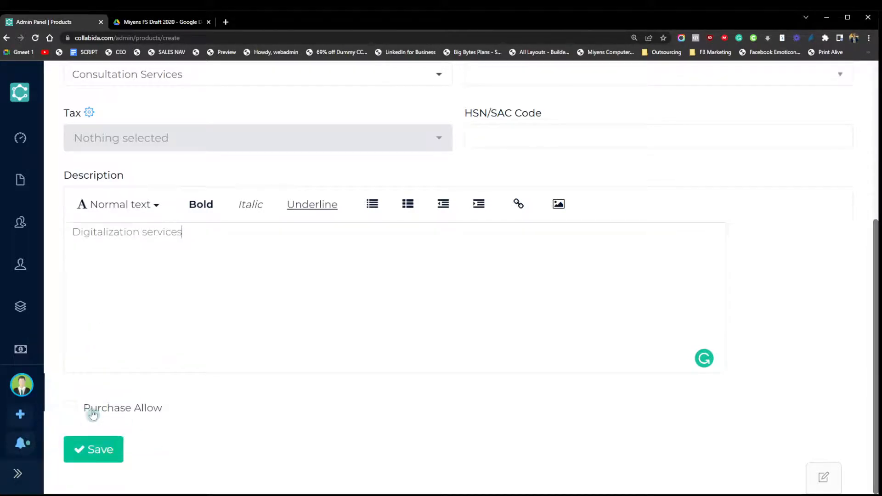
{"action": "left_click", "coordinate": [74, 413]}
{"action": "left_click", "coordinate": [72, 407]}
{"action": "scroll", "coordinate": [246, 414], "scroll_direction": "up", "scroll_amount": 3}
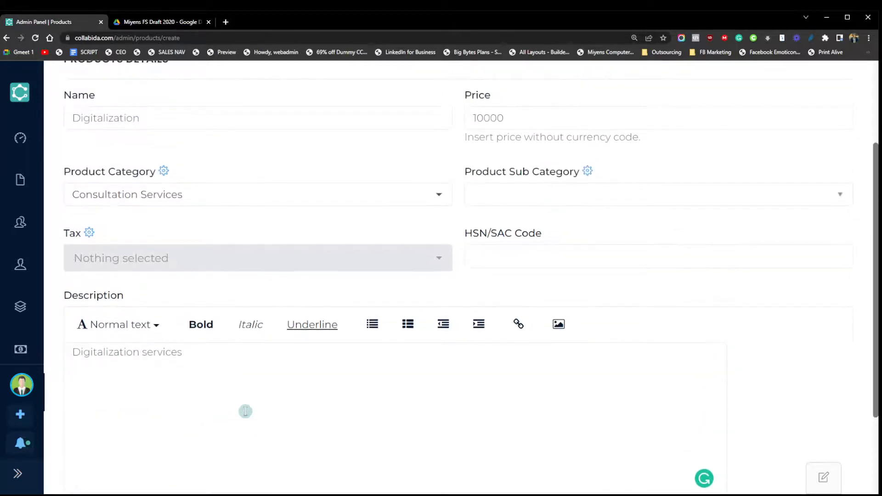
{"action": "scroll", "coordinate": [244, 412], "scroll_direction": "down", "scroll_amount": 3}
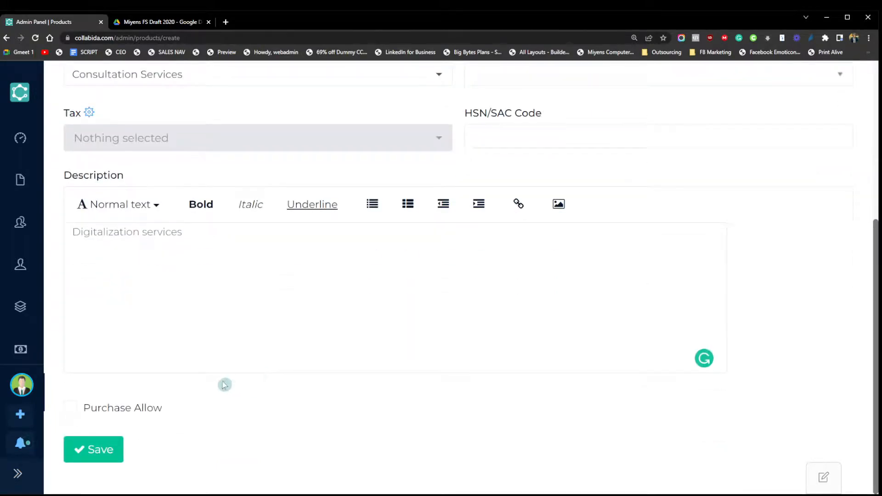
{"action": "left_click", "coordinate": [70, 408]}
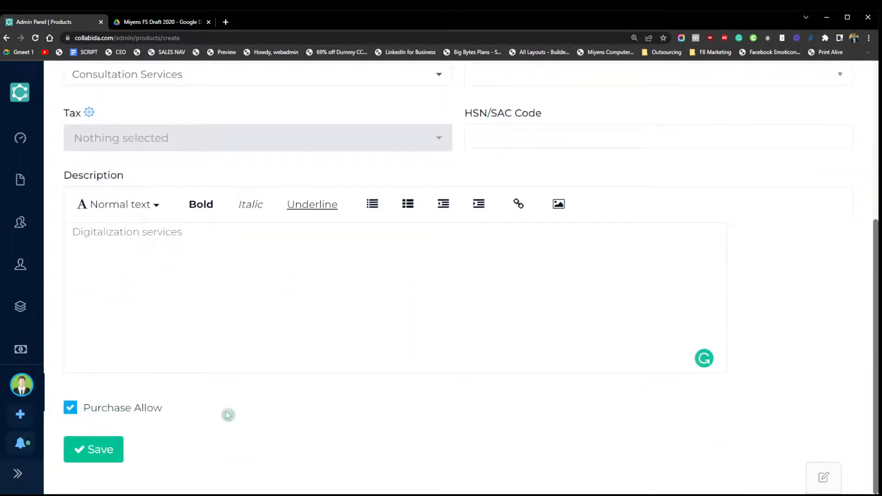
- Review and save the new product, and open the action options for Digitalization in the product list
{"action": "scroll", "coordinate": [230, 411], "scroll_direction": "up", "scroll_amount": 5}
{"action": "scroll", "coordinate": [235, 415], "scroll_direction": "down", "scroll_amount": 5}
{"action": "scroll", "coordinate": [441, 303], "scroll_direction": "up", "scroll_amount": 5}
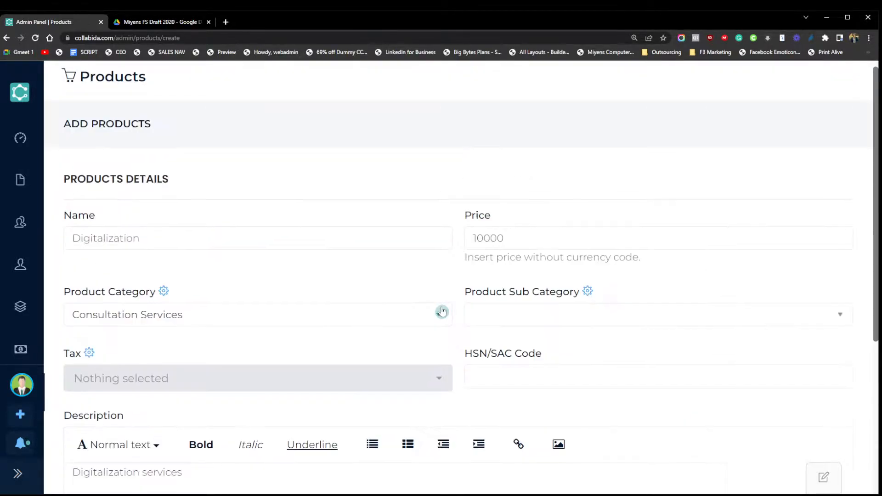
{"action": "scroll", "coordinate": [442, 312], "scroll_direction": "down", "scroll_amount": 5}
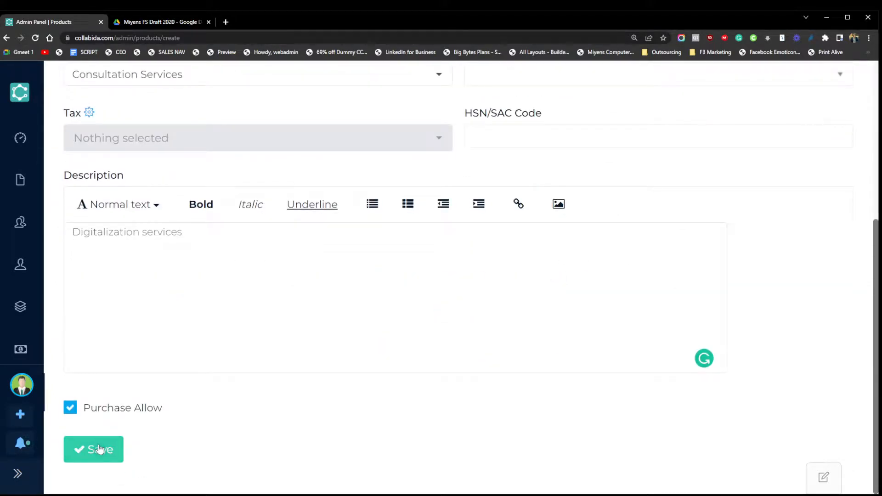
{"action": "left_click", "coordinate": [99, 449]}
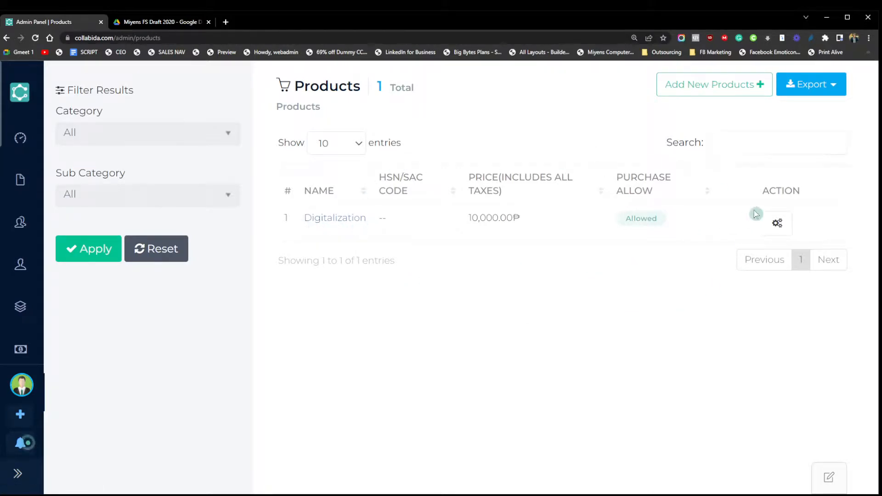
{"action": "left_click", "coordinate": [780, 226]}
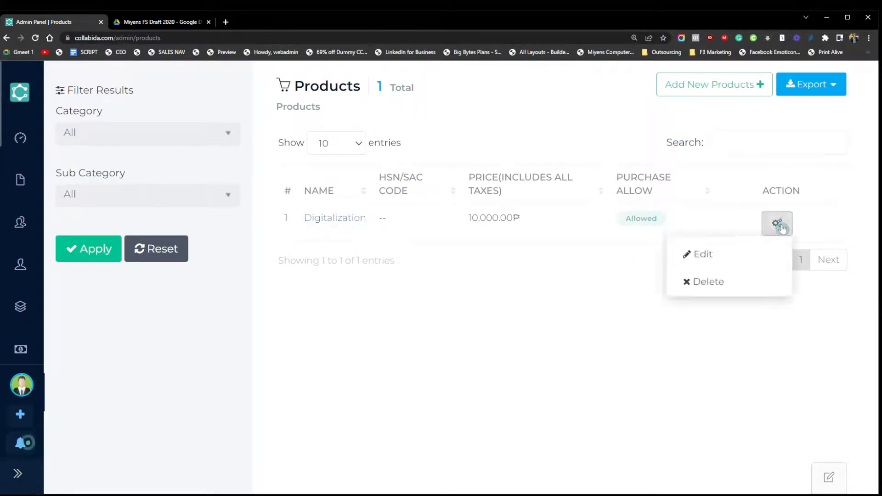
- Close the Digitalization action options and view the export formats offered for the product list without exporting
{"action": "left_click", "coordinate": [548, 318]}
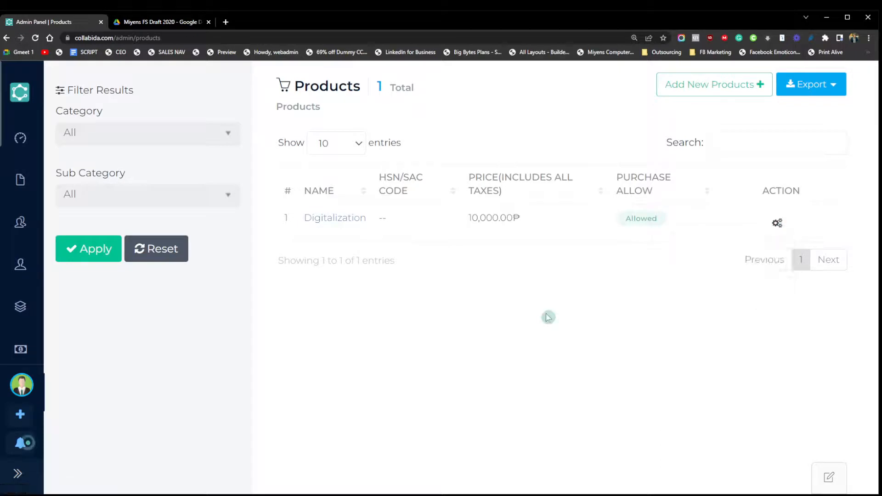
{"action": "left_click", "coordinate": [830, 95]}
{"action": "left_click", "coordinate": [806, 118]}
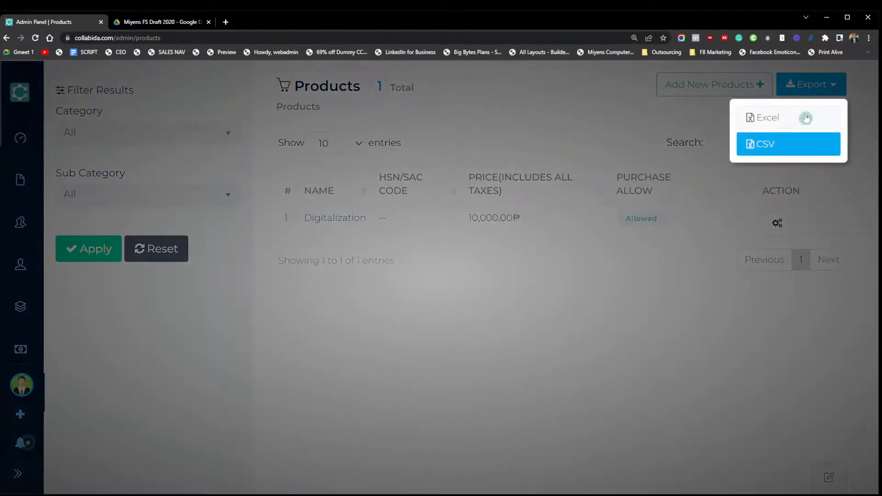
{"action": "left_click", "coordinate": [623, 326]}
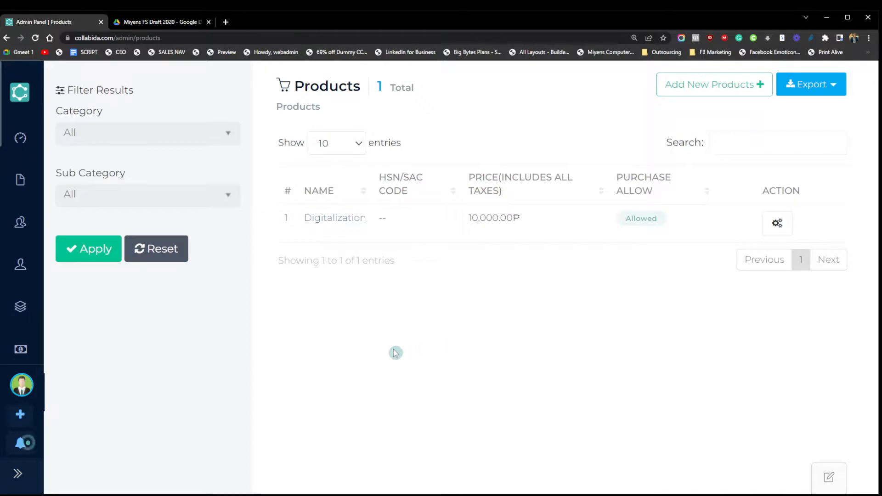
- Expand the sidebar, go to the invoices under Finance, and start a new invoice
{"action": "left_click", "coordinate": [19, 476]}
{"action": "scroll", "coordinate": [116, 355], "scroll_direction": "down", "scroll_amount": 4}
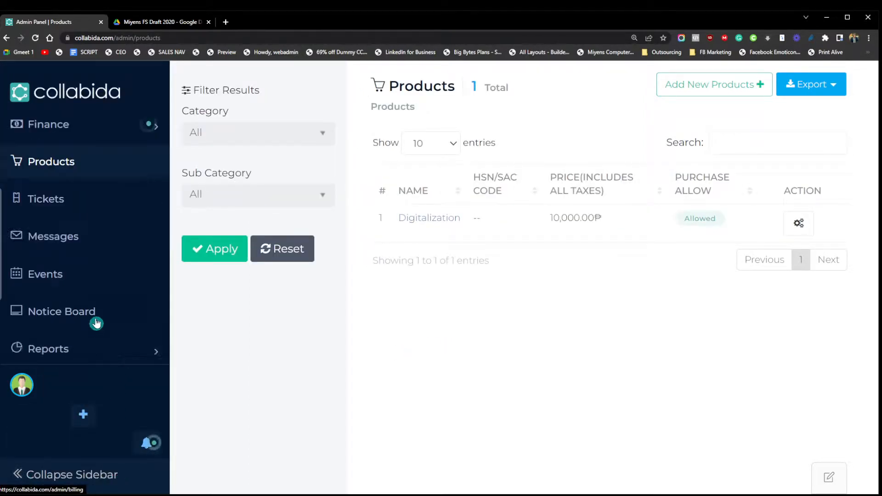
{"action": "scroll", "coordinate": [99, 325], "scroll_direction": "down", "scroll_amount": 2}
{"action": "scroll", "coordinate": [104, 328], "scroll_direction": "down", "scroll_amount": 2}
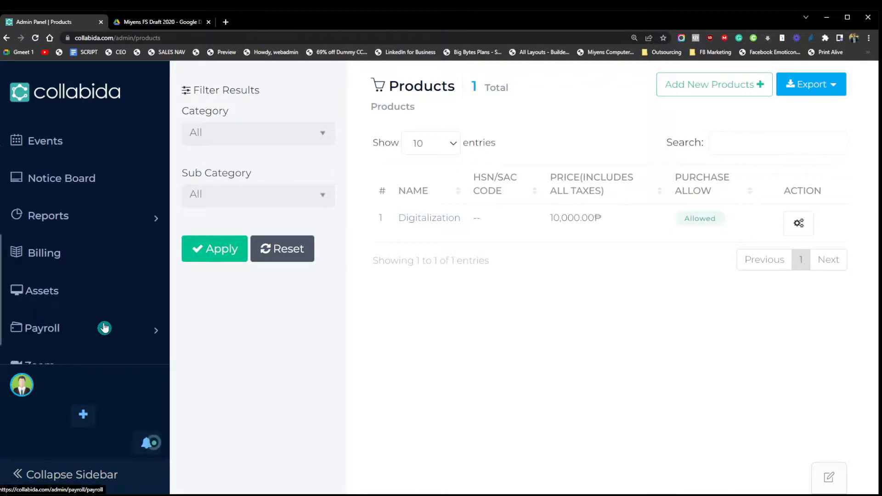
{"action": "scroll", "coordinate": [103, 322], "scroll_direction": "up", "scroll_amount": 4}
{"action": "scroll", "coordinate": [103, 317], "scroll_direction": "up", "scroll_amount": 2}
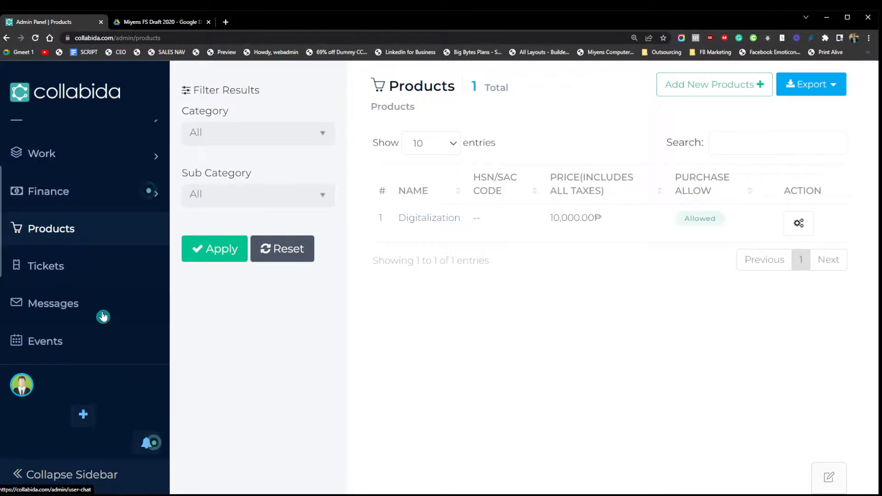
{"action": "left_click", "coordinate": [86, 196]}
{"action": "left_click", "coordinate": [57, 254]}
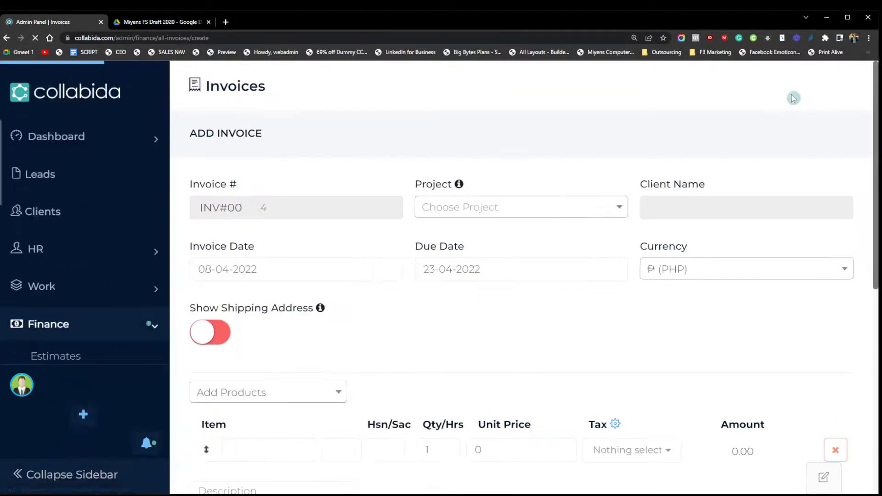
- Add the saved Digitalization product to the invoice as a line item
{"action": "scroll", "coordinate": [544, 252], "scroll_direction": "down", "scroll_amount": 3}
{"action": "scroll", "coordinate": [545, 252], "scroll_direction": "down", "scroll_amount": 2}
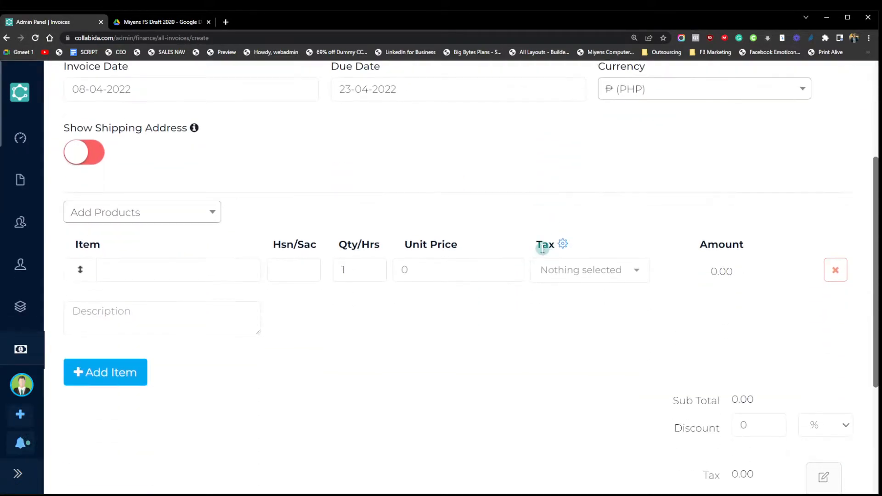
{"action": "scroll", "coordinate": [542, 248], "scroll_direction": "down", "scroll_amount": 3}
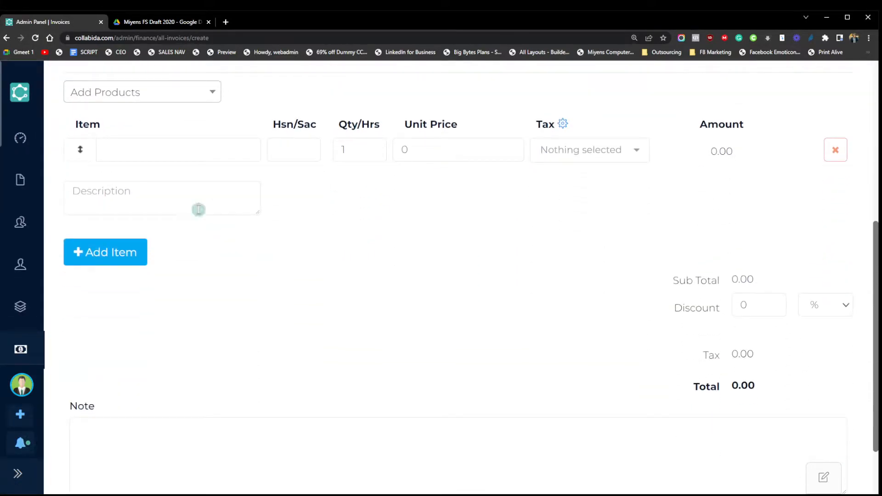
{"action": "scroll", "coordinate": [199, 190], "scroll_direction": "up", "scroll_amount": 1}
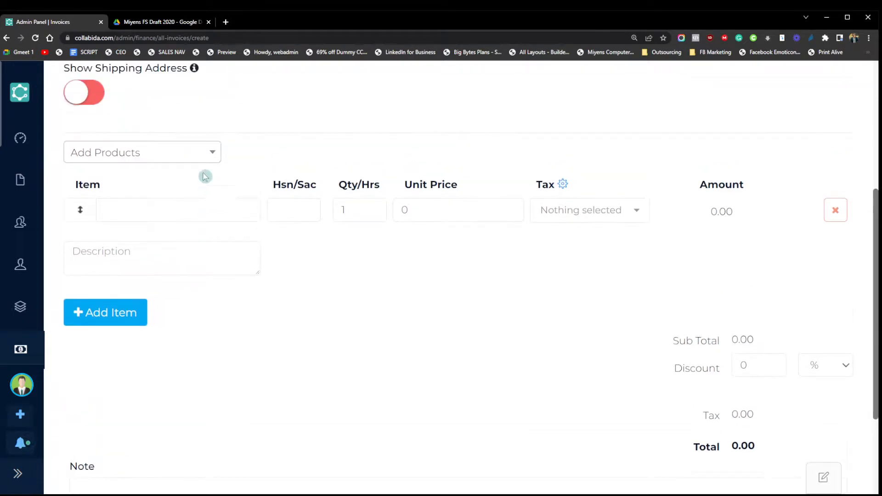
{"action": "key", "text": "ctrl"}
{"action": "key", "text": "ctrl"}
{"action": "left_click", "coordinate": [143, 163]}
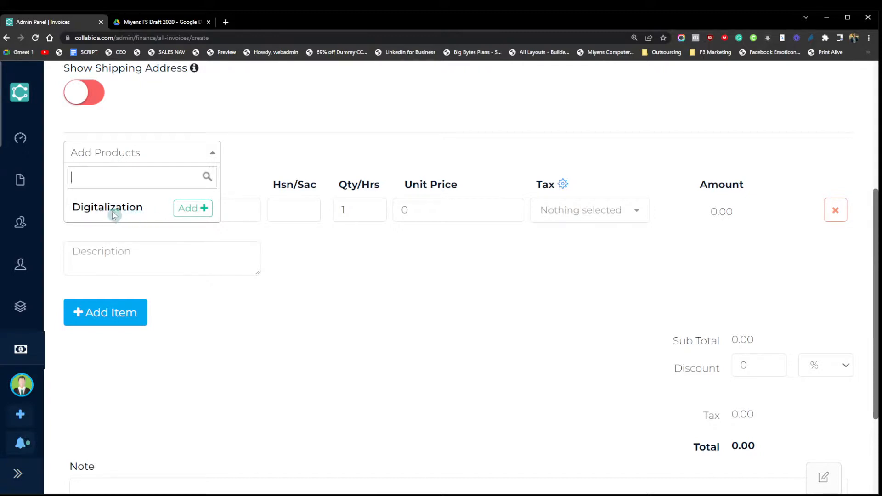
{"action": "left_click", "coordinate": [192, 211]}
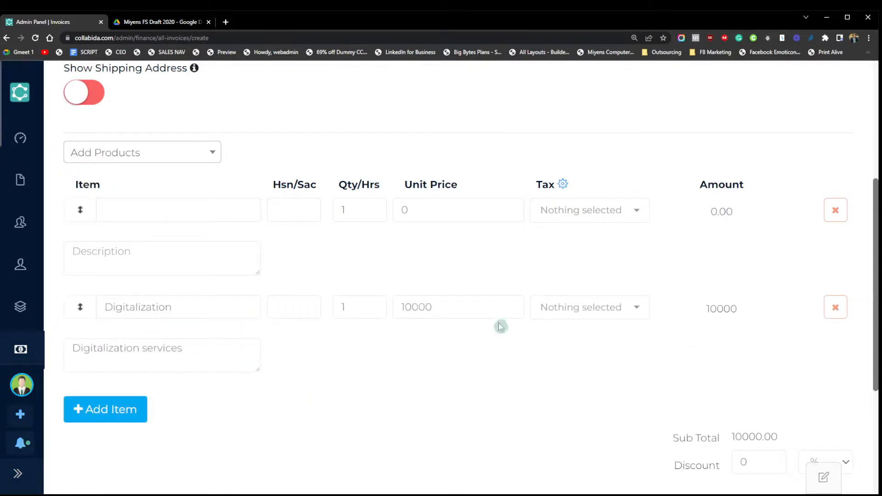
- Remove the blank item row above the Digitalization line on the invoice
{"action": "scroll", "coordinate": [579, 335], "scroll_direction": "down", "scroll_amount": 1}
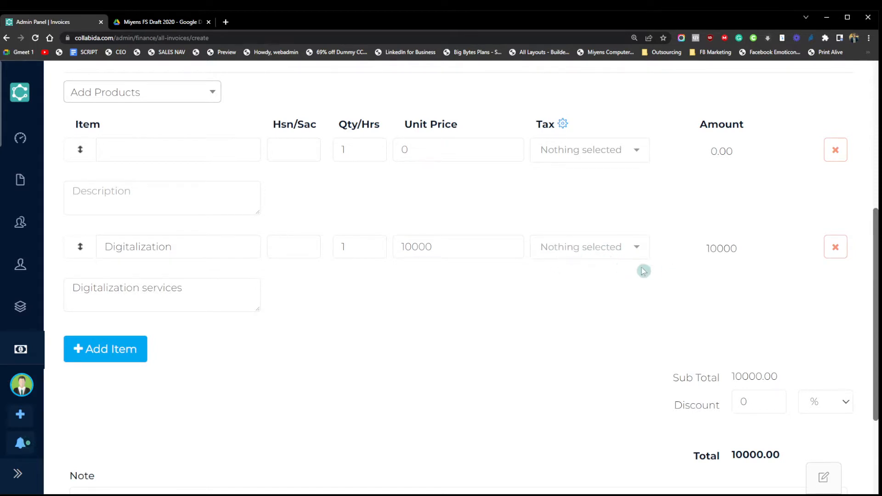
{"action": "scroll", "coordinate": [730, 303], "scroll_direction": "down", "scroll_amount": 1}
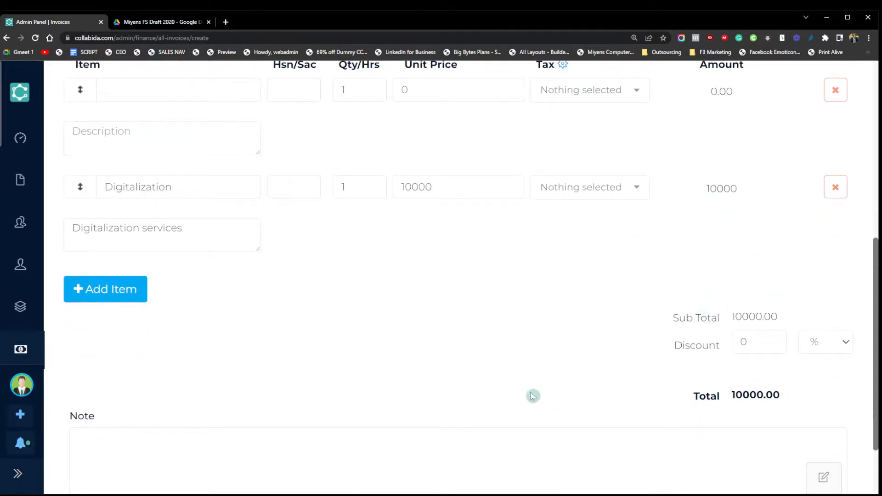
{"action": "scroll", "coordinate": [534, 396], "scroll_direction": "up", "scroll_amount": 2}
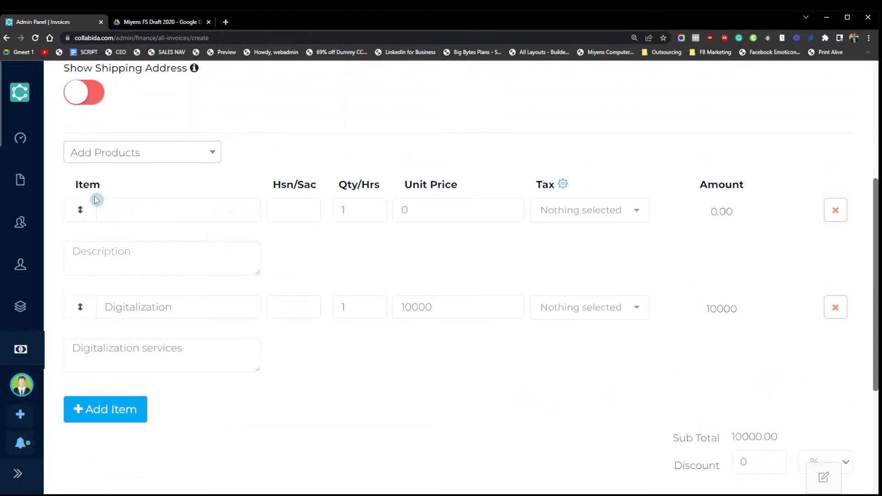
{"action": "left_click_drag", "start_coordinate": [79, 181], "coordinate": [152, 199]}
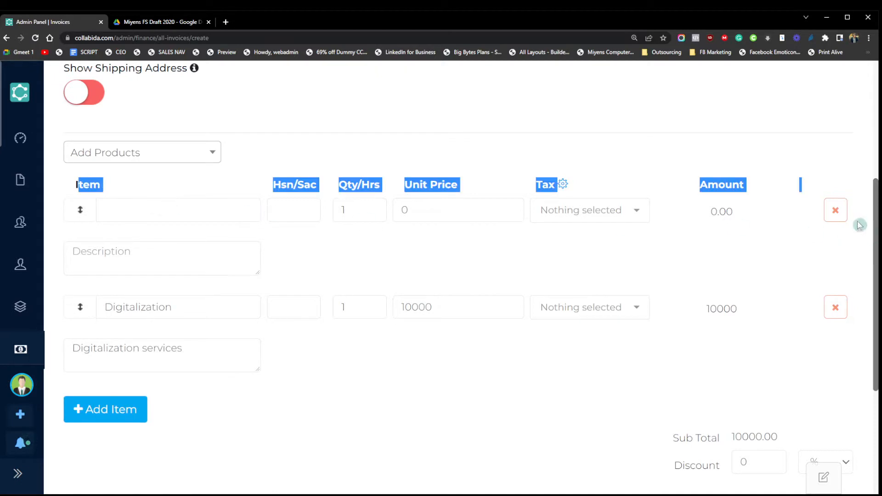
{"action": "left_click", "coordinate": [835, 212]}
{"action": "left_click", "coordinate": [458, 355]}
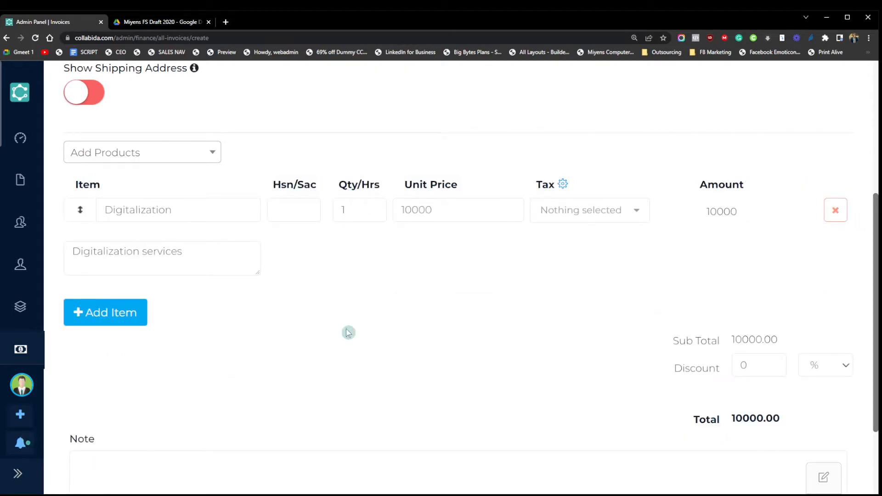
- Examine the Digitalization line's description and the invoice's subtotal, discount, total and note areas
{"action": "left_click", "coordinate": [199, 257]}
{"action": "left_click_drag", "start_coordinate": [200, 259], "coordinate": [63, 262]}
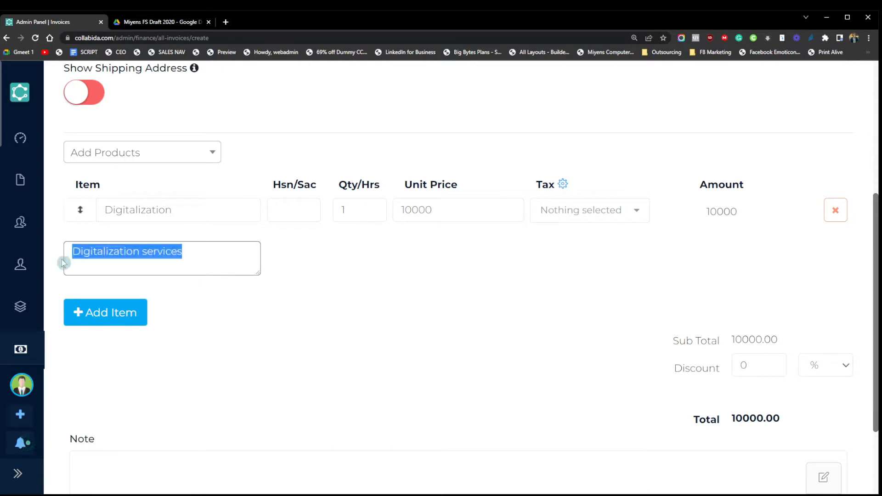
{"action": "left_click", "coordinate": [338, 333]}
{"action": "scroll", "coordinate": [484, 389], "scroll_direction": "down", "scroll_amount": 3}
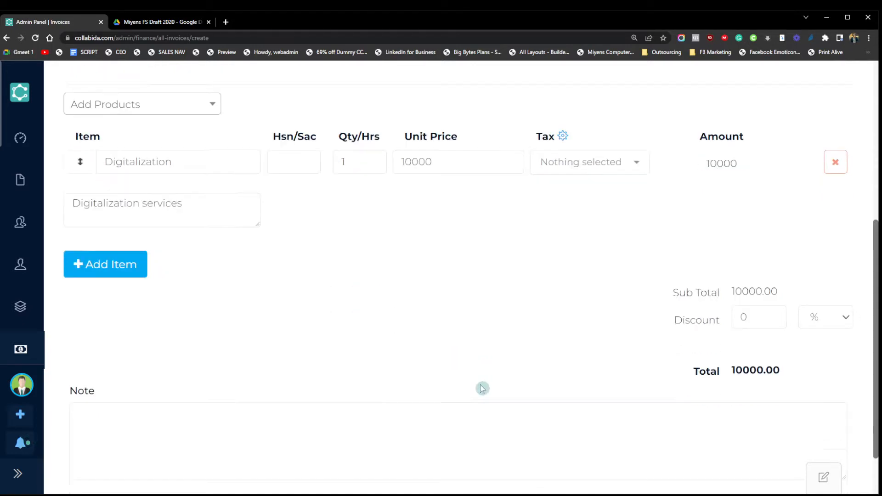
{"action": "scroll", "coordinate": [480, 384], "scroll_direction": "up", "scroll_amount": 3}
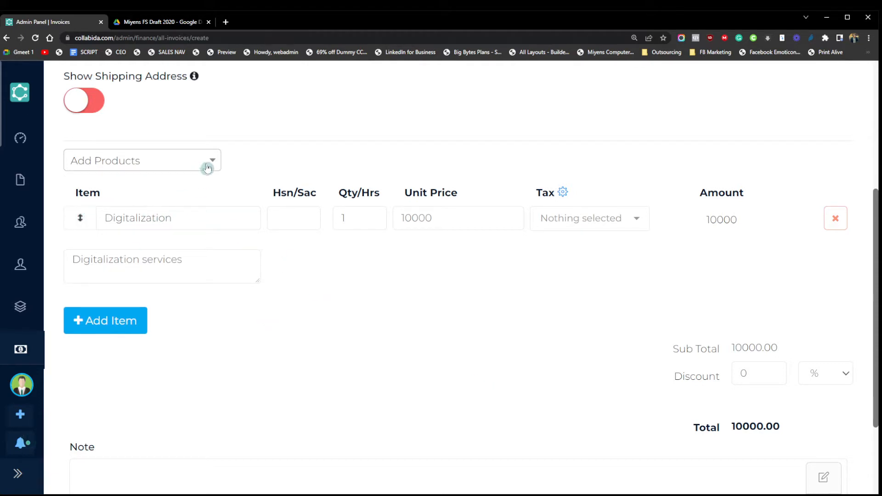
- Turn on Show Shipping Address to view the address field, and turn it back off
{"action": "scroll", "coordinate": [340, 324], "scroll_direction": "up", "scroll_amount": 1}
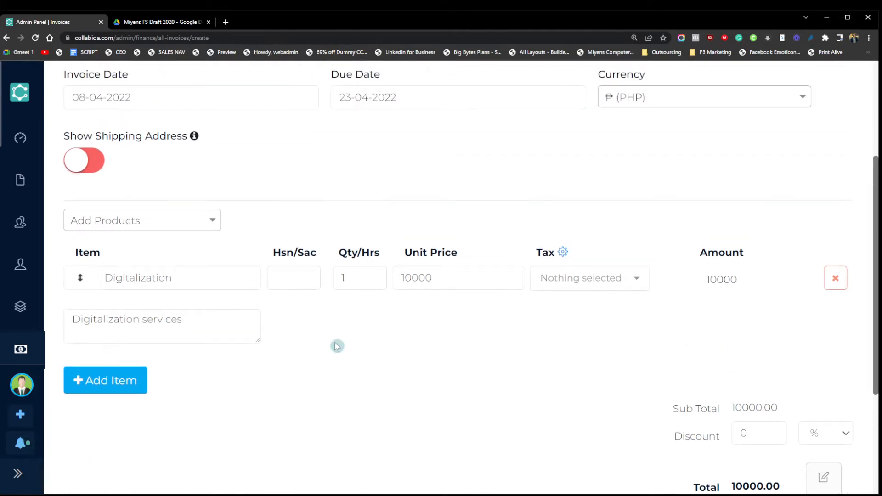
{"action": "left_click", "coordinate": [88, 164]}
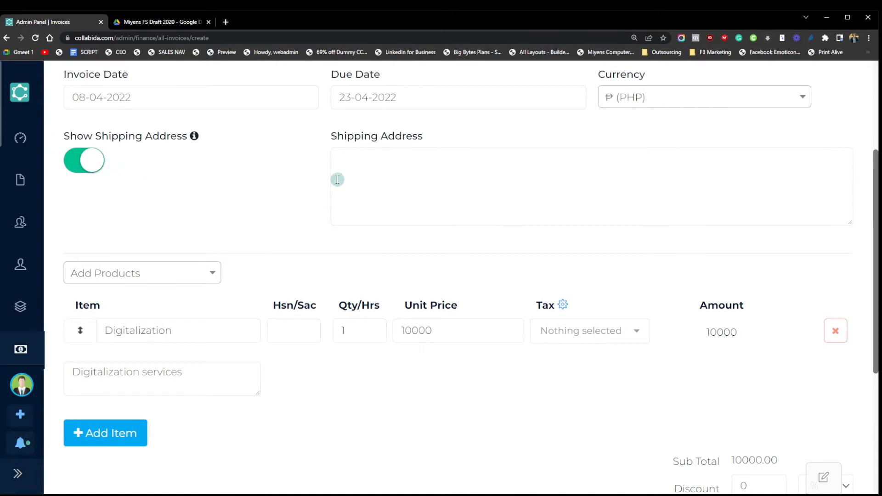
{"action": "left_click", "coordinate": [91, 166]}
- Check the available Project and Client Name choices for the invoice, leaving both selections as they are
{"action": "scroll", "coordinate": [411, 243], "scroll_direction": "up", "scroll_amount": 3}
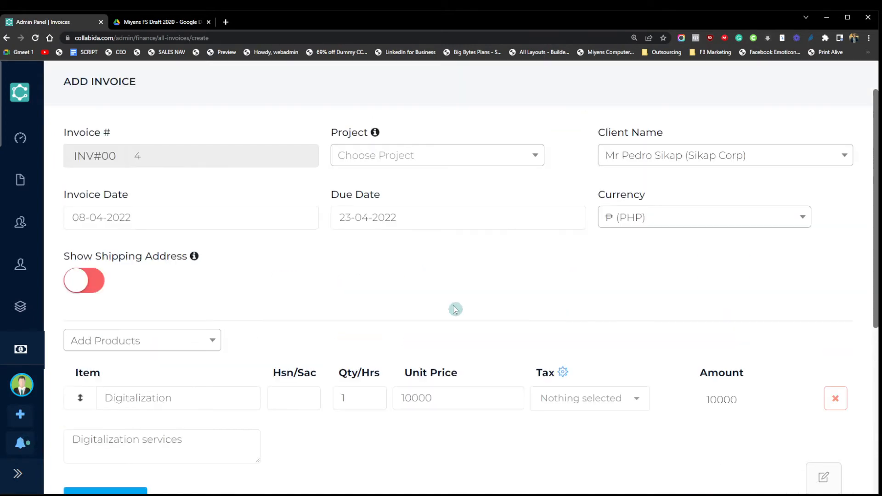
{"action": "left_click", "coordinate": [451, 161]}
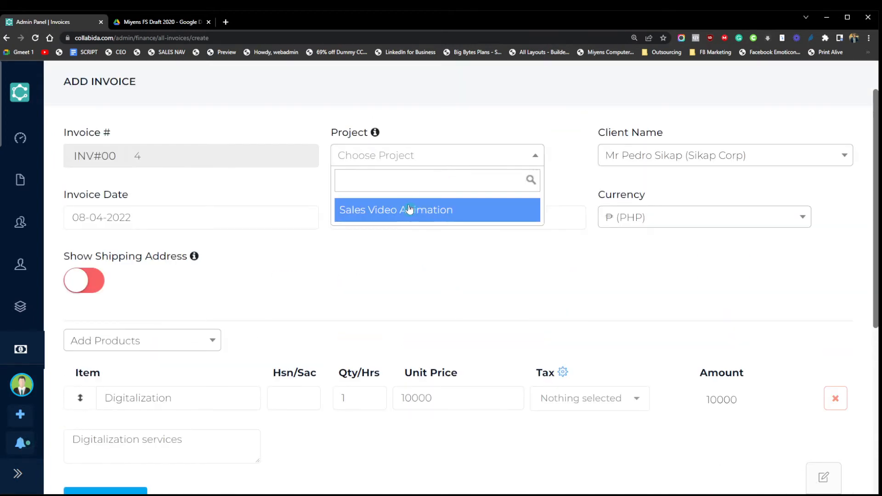
{"action": "left_click", "coordinate": [660, 162]}
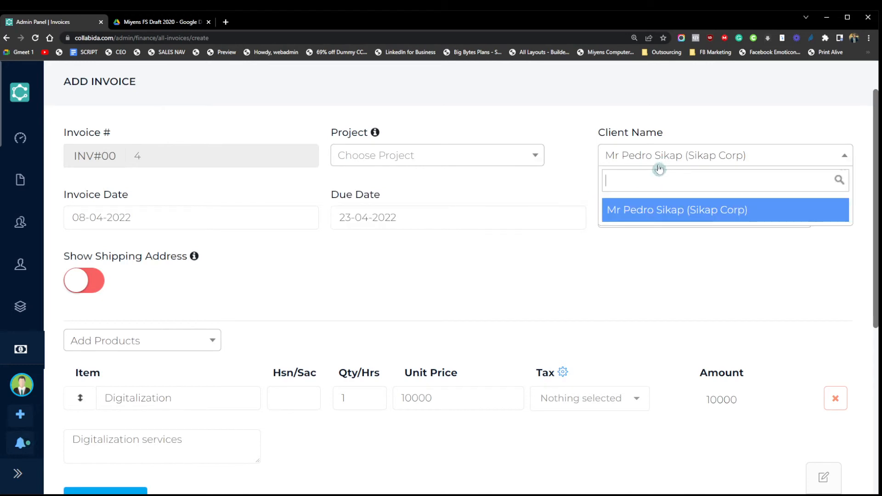
{"action": "left_click", "coordinate": [489, 251]}
{"action": "scroll", "coordinate": [475, 288], "scroll_direction": "down", "scroll_amount": 1}
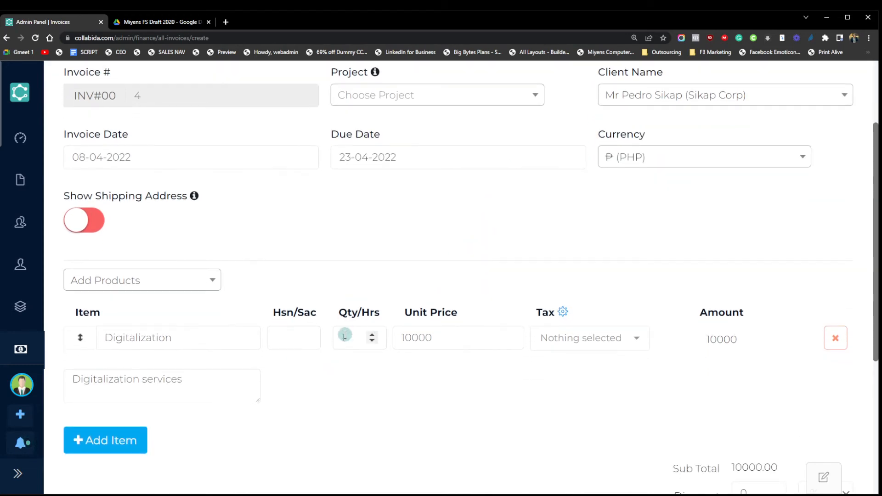